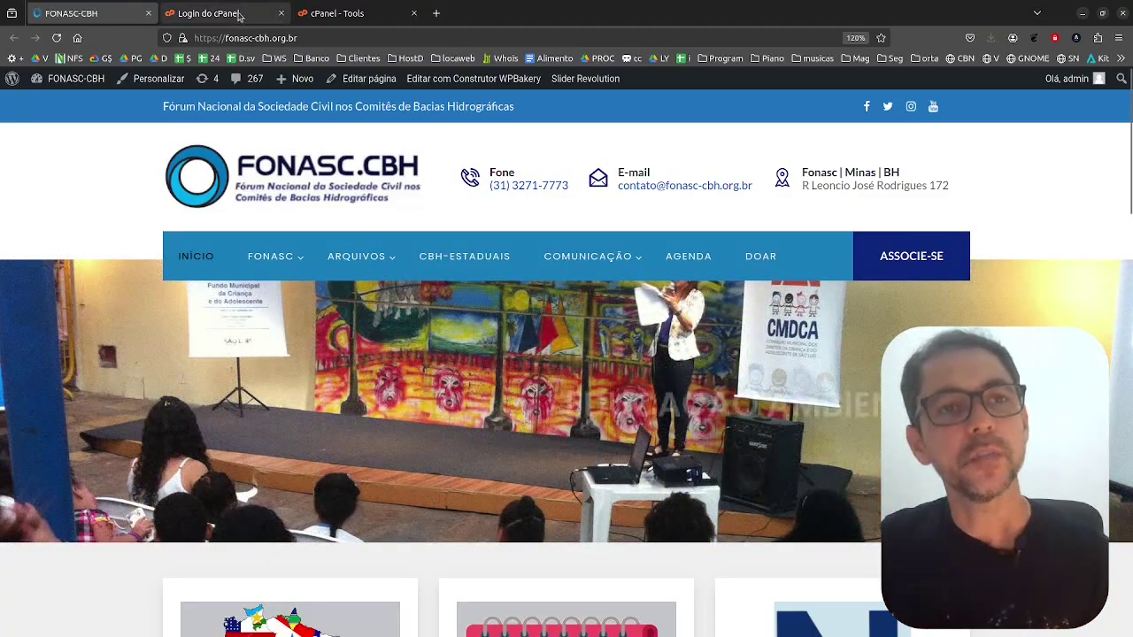
Close the cPanel login page, look over the available cPanel tools, and open File Manager.
{"action": "left_click", "coordinate": [232, 13]}
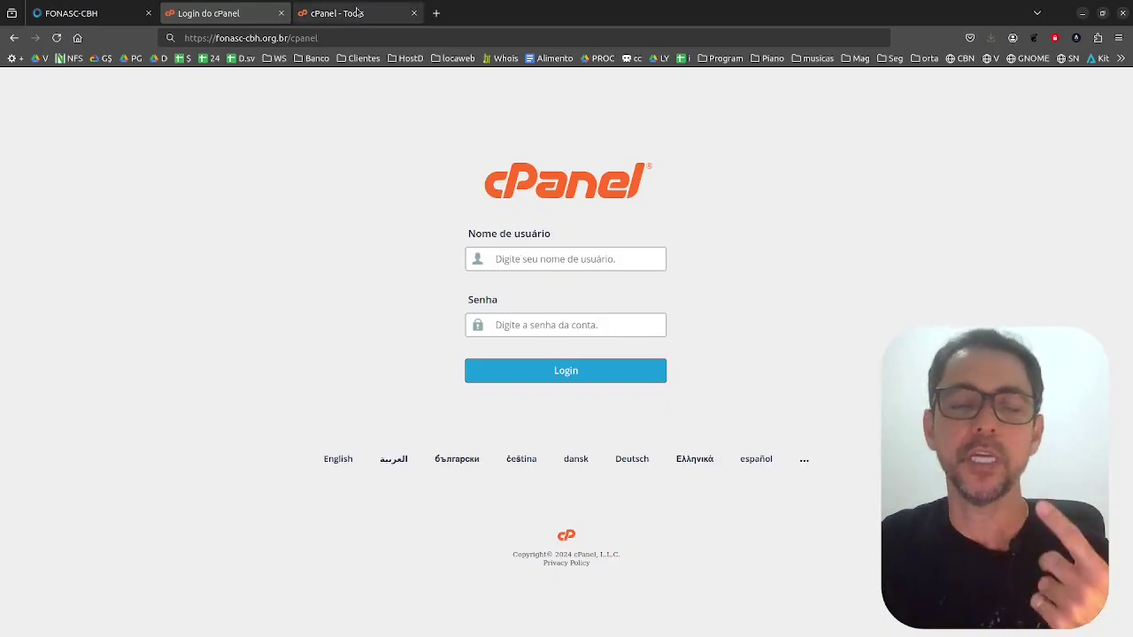
{"action": "left_click", "coordinate": [282, 14]}
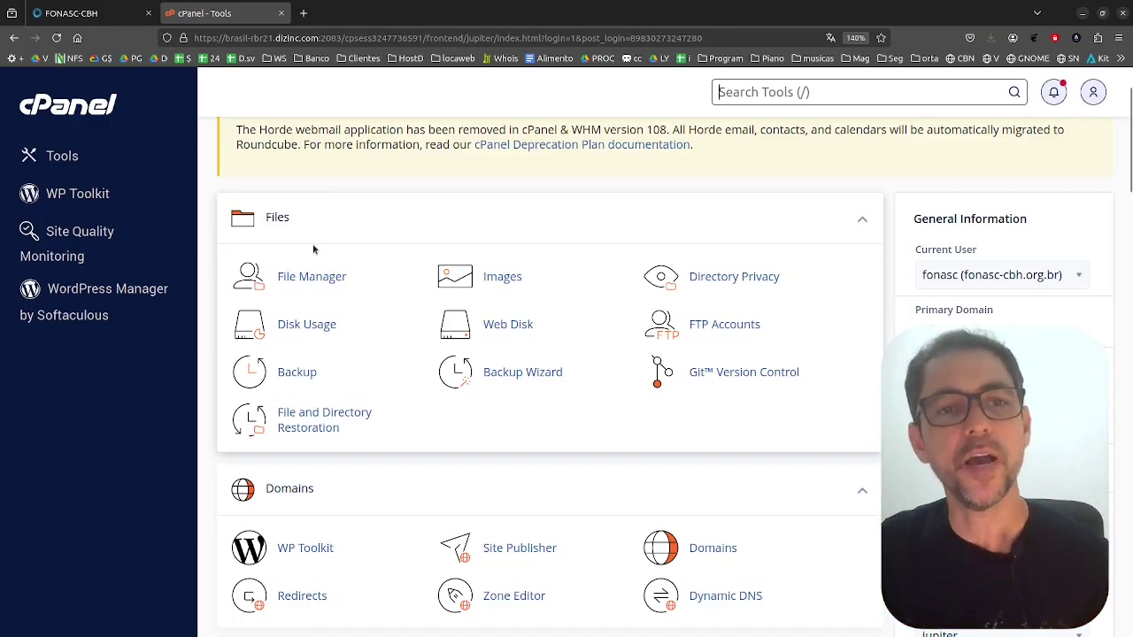
{"action": "scroll", "coordinate": [313, 249], "scroll_direction": "up", "scroll_amount": 2}
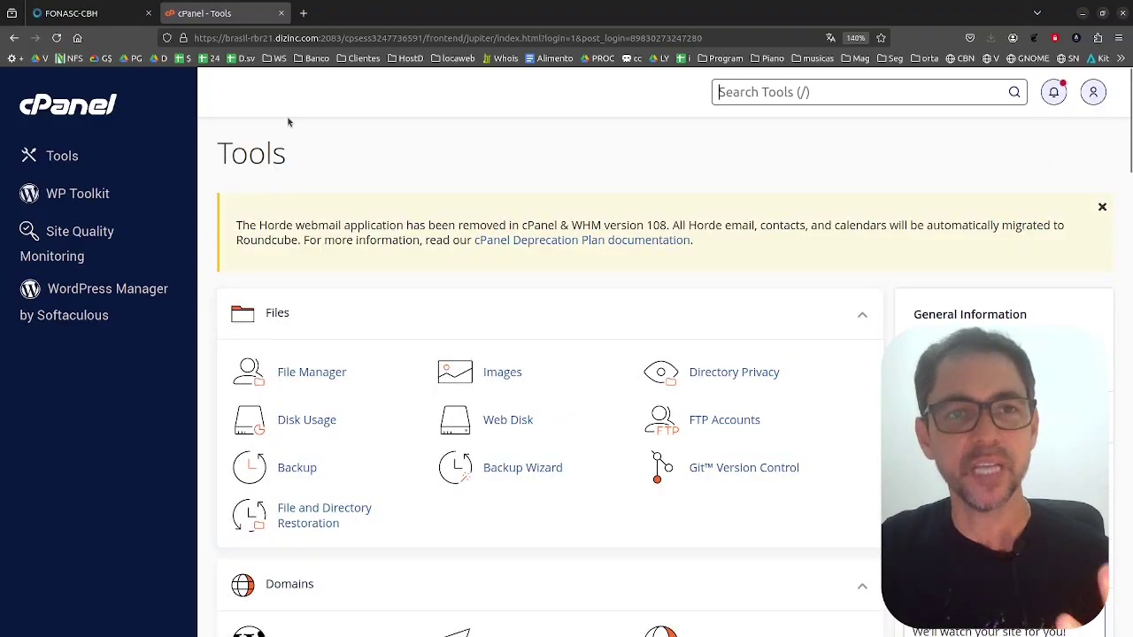
{"action": "scroll", "coordinate": [336, 347], "scroll_direction": "down", "scroll_amount": 7}
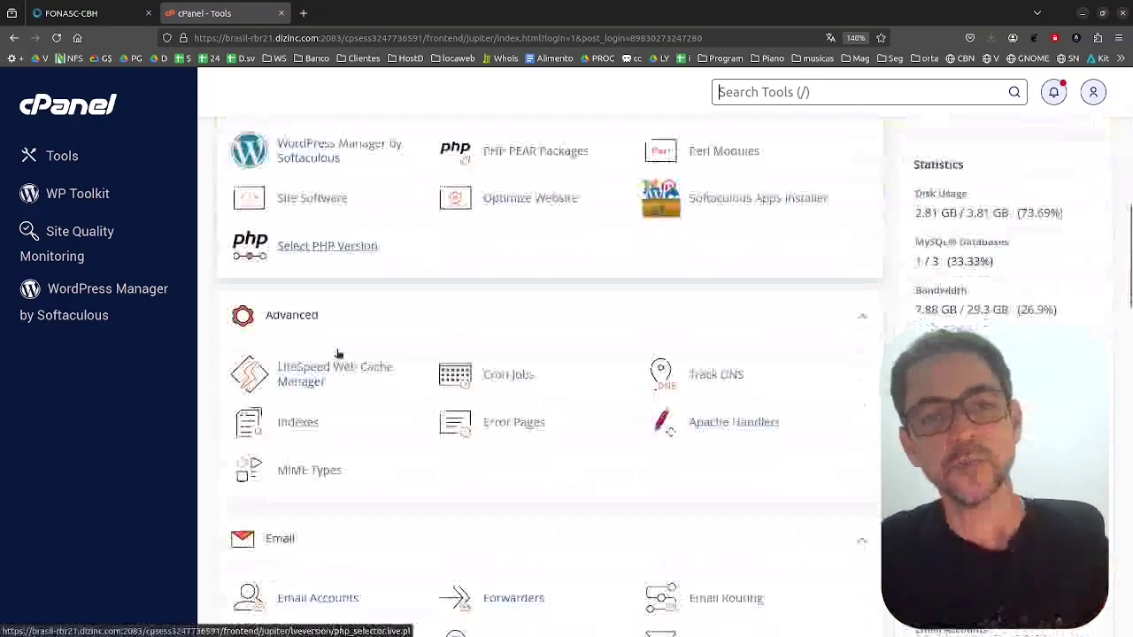
{"action": "scroll", "coordinate": [337, 354], "scroll_direction": "up", "scroll_amount": 6}
{"action": "scroll", "coordinate": [337, 352], "scroll_direction": "up", "scroll_amount": 2}
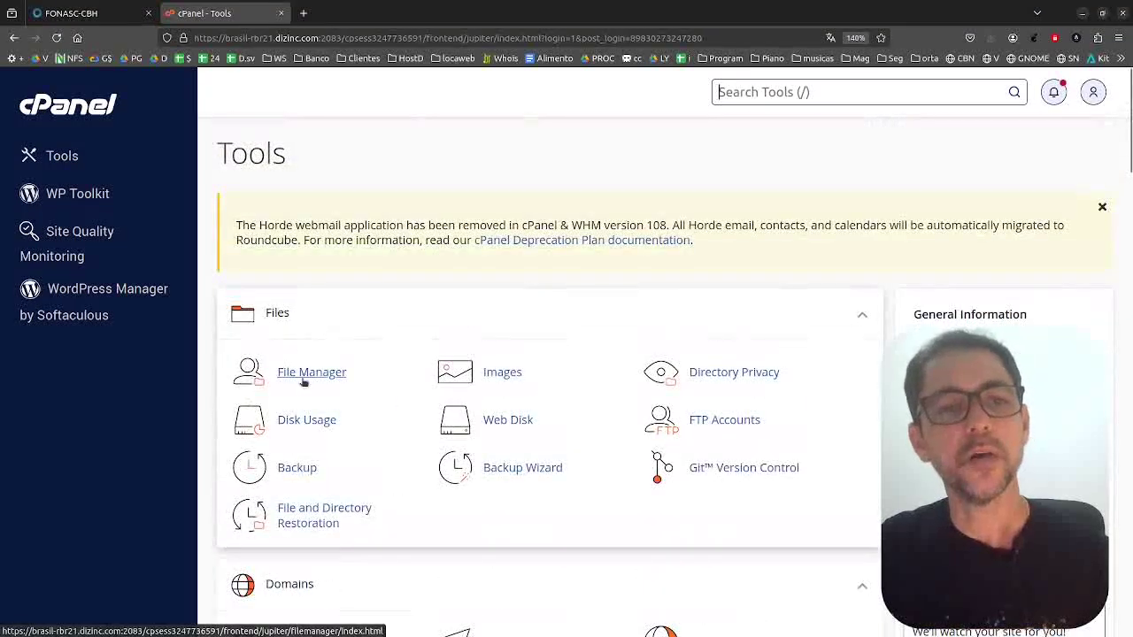
{"action": "left_click", "coordinate": [298, 375]}
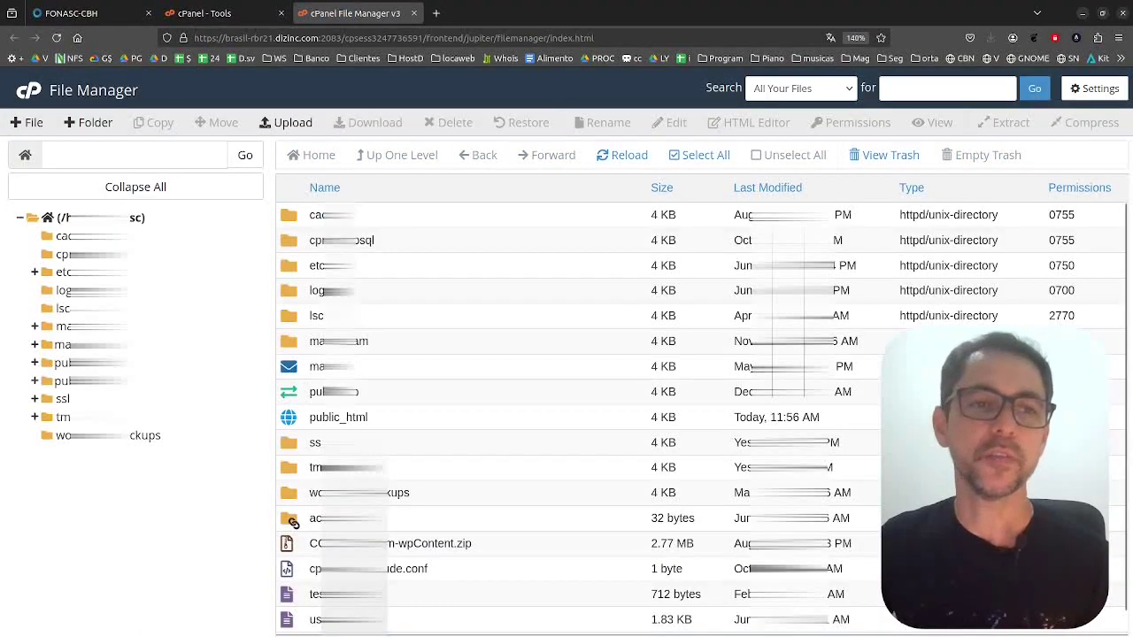
Compress the public_html folder into a Tar archive named /public_html.tar and dismiss the compression results.
{"action": "left_click", "coordinate": [316, 418]}
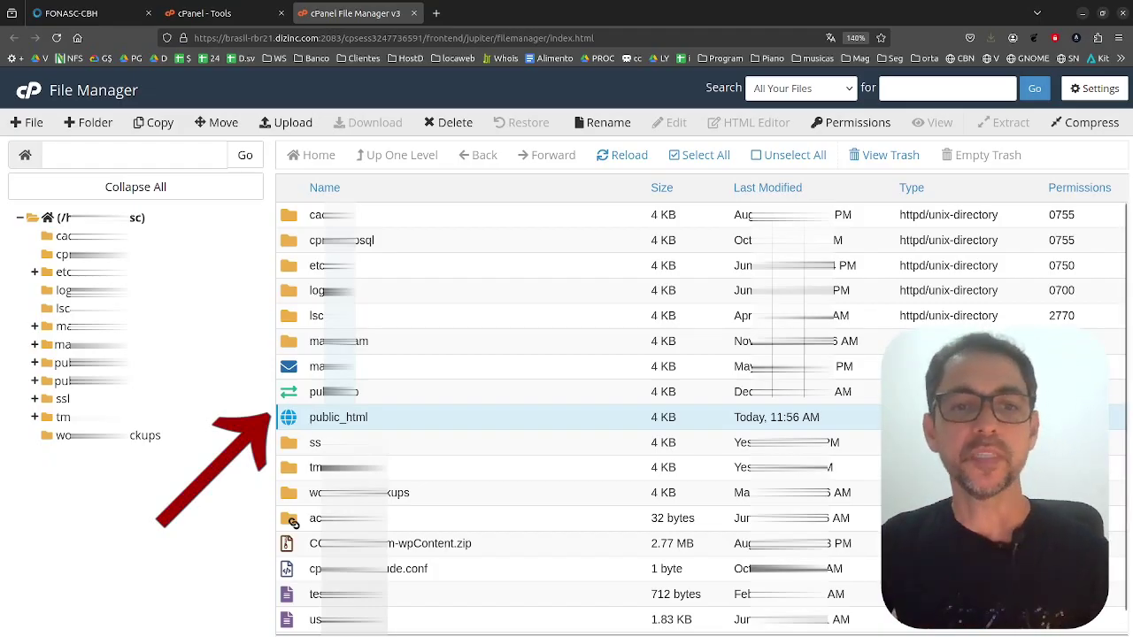
{"action": "left_click", "coordinate": [289, 546]}
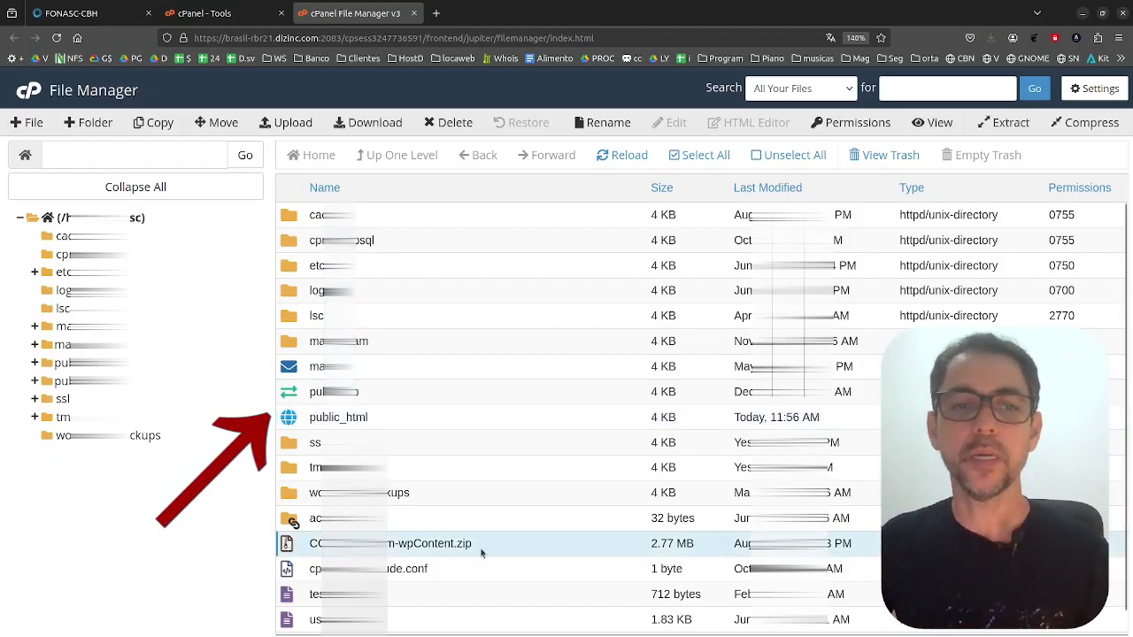
{"action": "left_click", "coordinate": [303, 424]}
{"action": "right_click", "coordinate": [305, 424]}
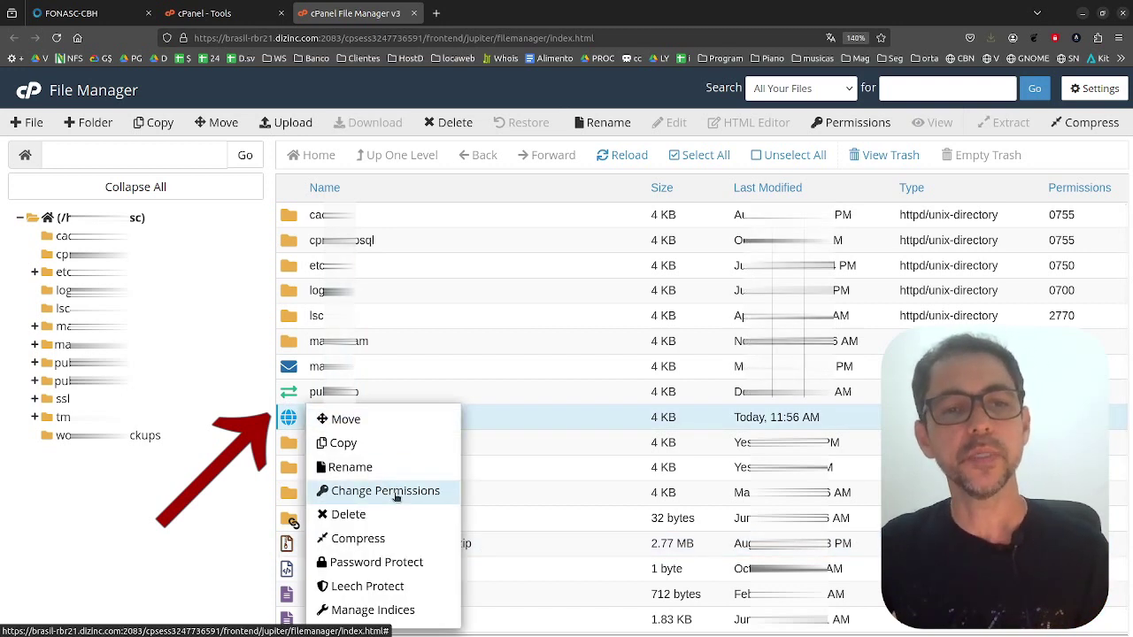
{"action": "left_click", "coordinate": [393, 543]}
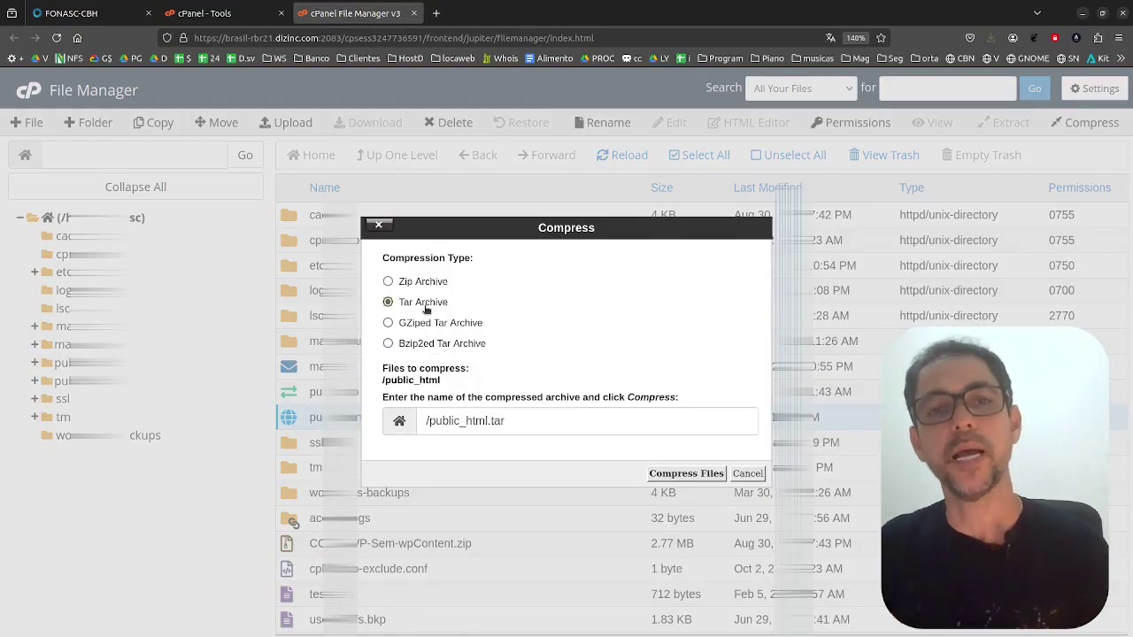
{"action": "left_click", "coordinate": [675, 476]}
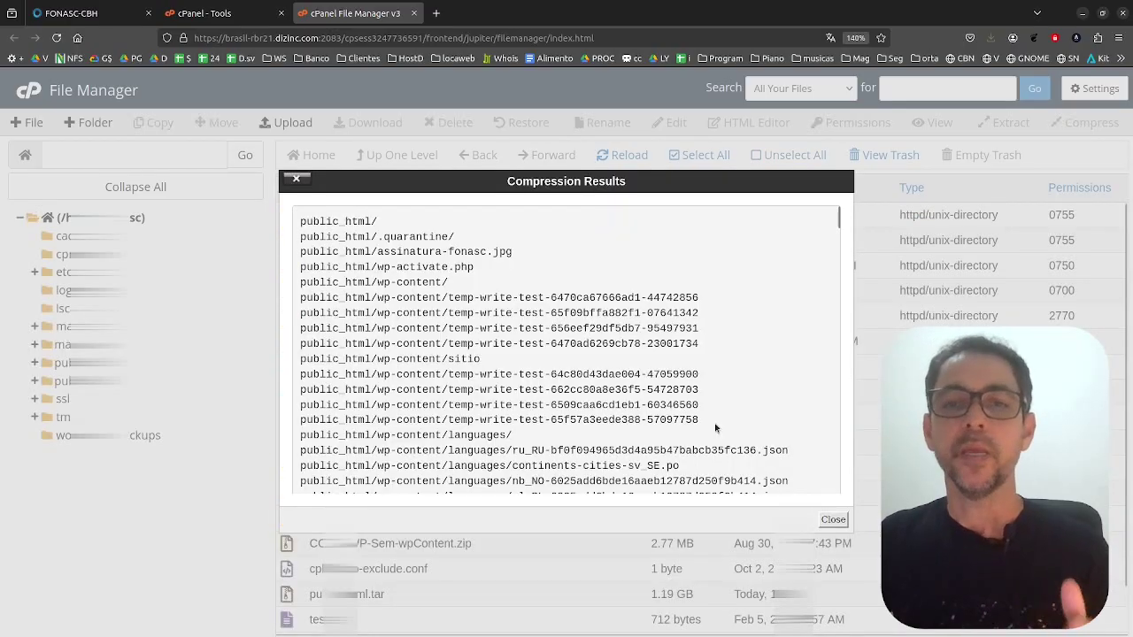
{"action": "left_click", "coordinate": [835, 521]}
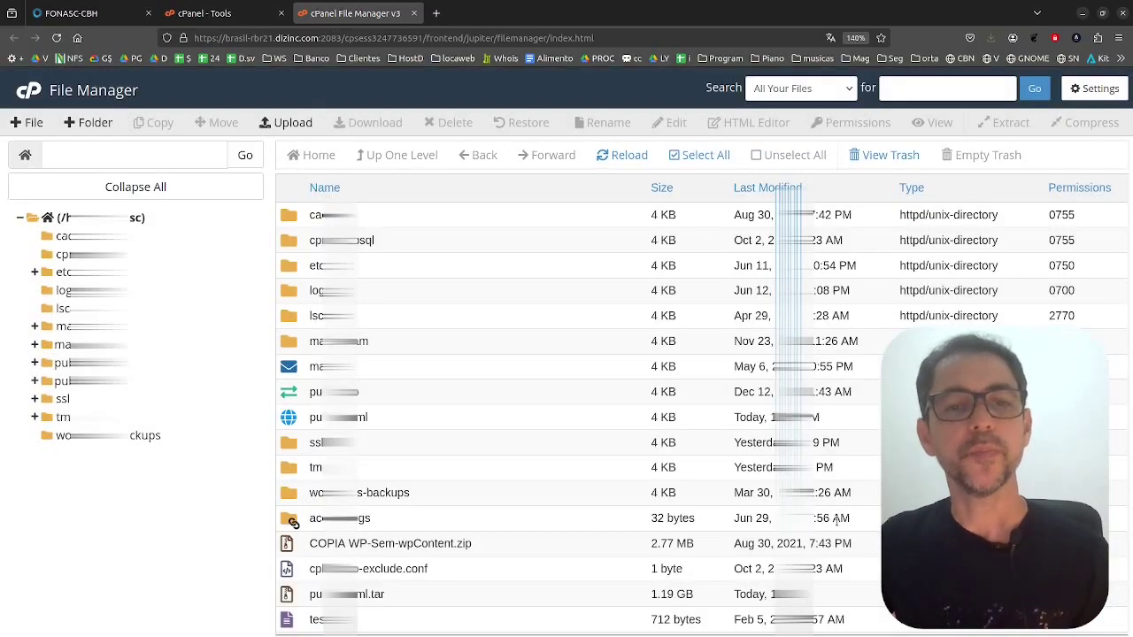
Download the public_html.tar archive from the home directory to the computer.
{"action": "scroll", "coordinate": [382, 587], "scroll_direction": "down", "scroll_amount": 1}
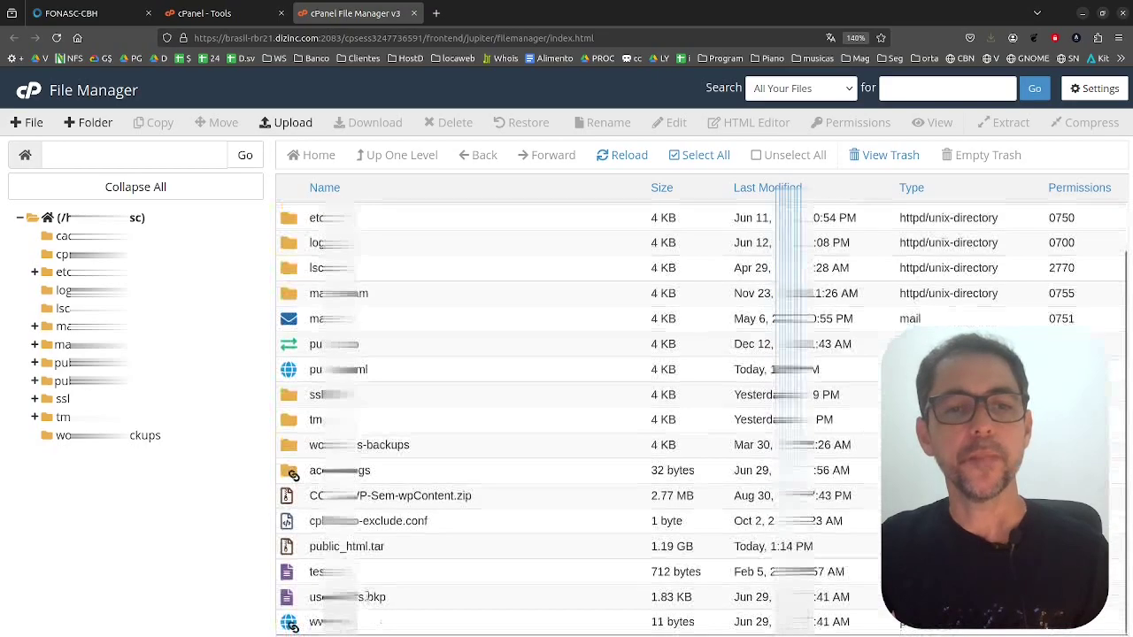
{"action": "left_click", "coordinate": [397, 549]}
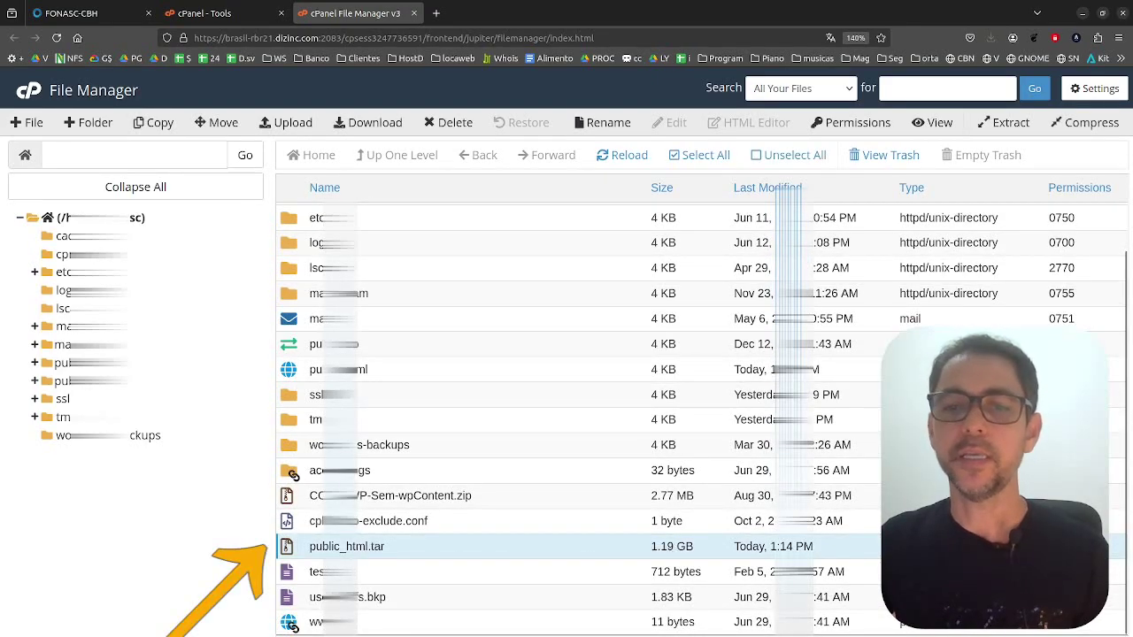
{"action": "left_click", "coordinate": [773, 547]}
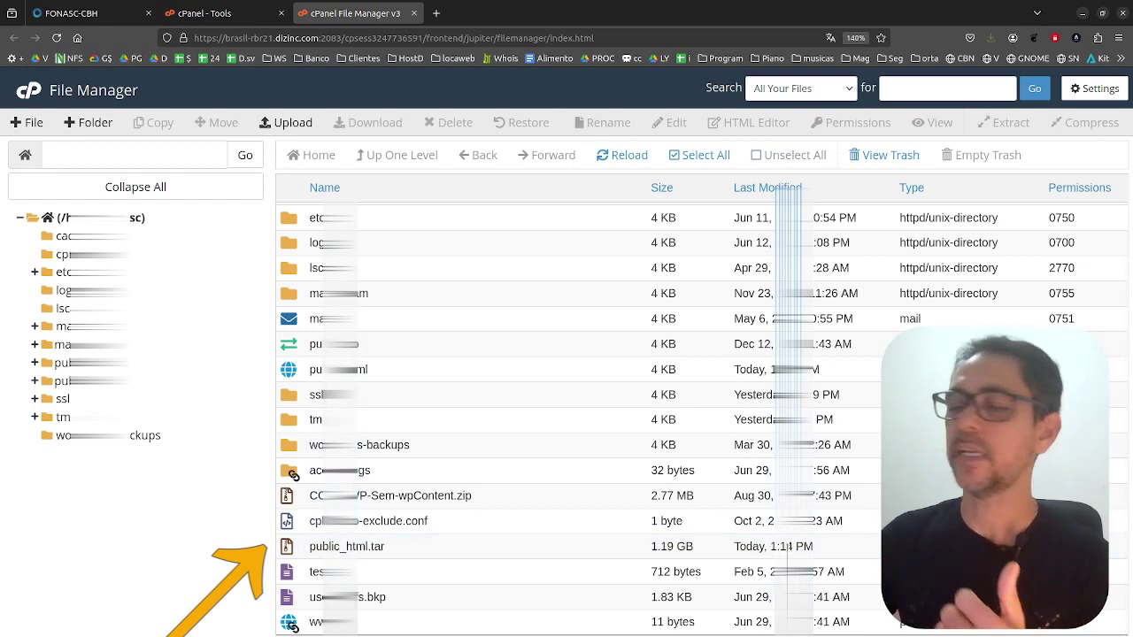
{"action": "right_click", "coordinate": [298, 554]}
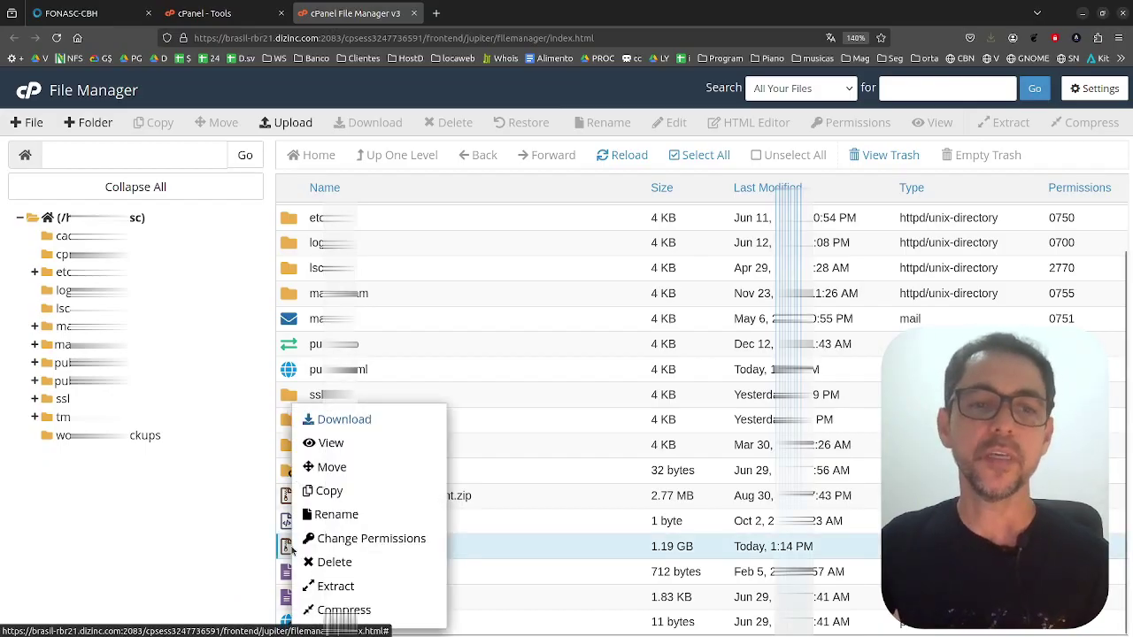
{"action": "left_click", "coordinate": [358, 419]}
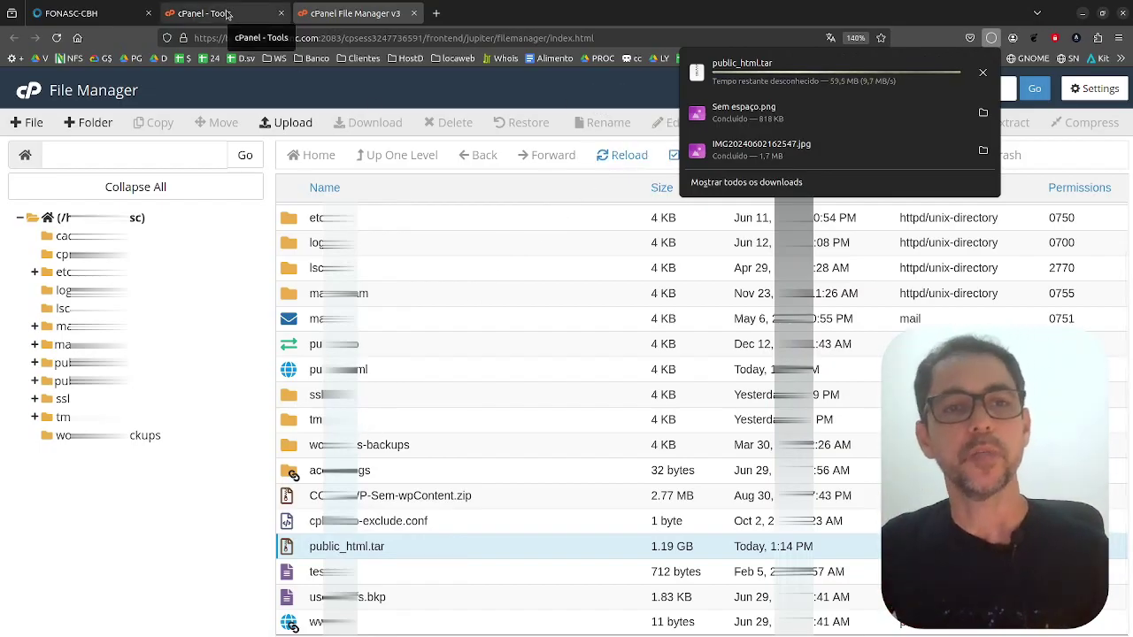
Try to open phpMyAdmin from the Databases section of the cPanel tools.
{"action": "left_click", "coordinate": [203, 13]}
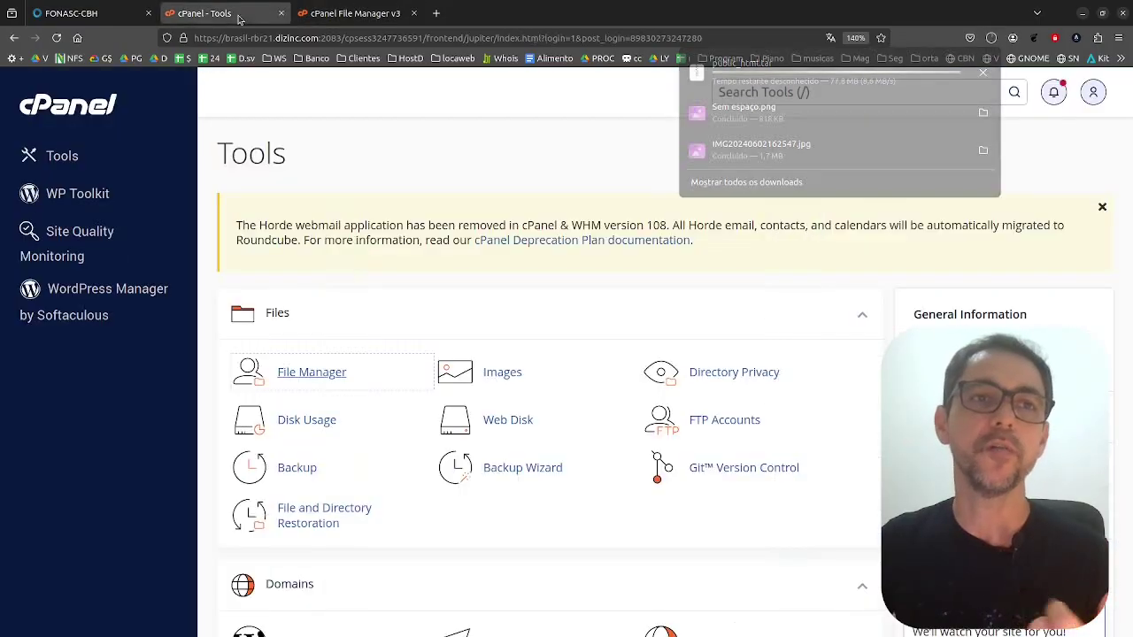
{"action": "scroll", "coordinate": [336, 278], "scroll_direction": "down", "scroll_amount": 6}
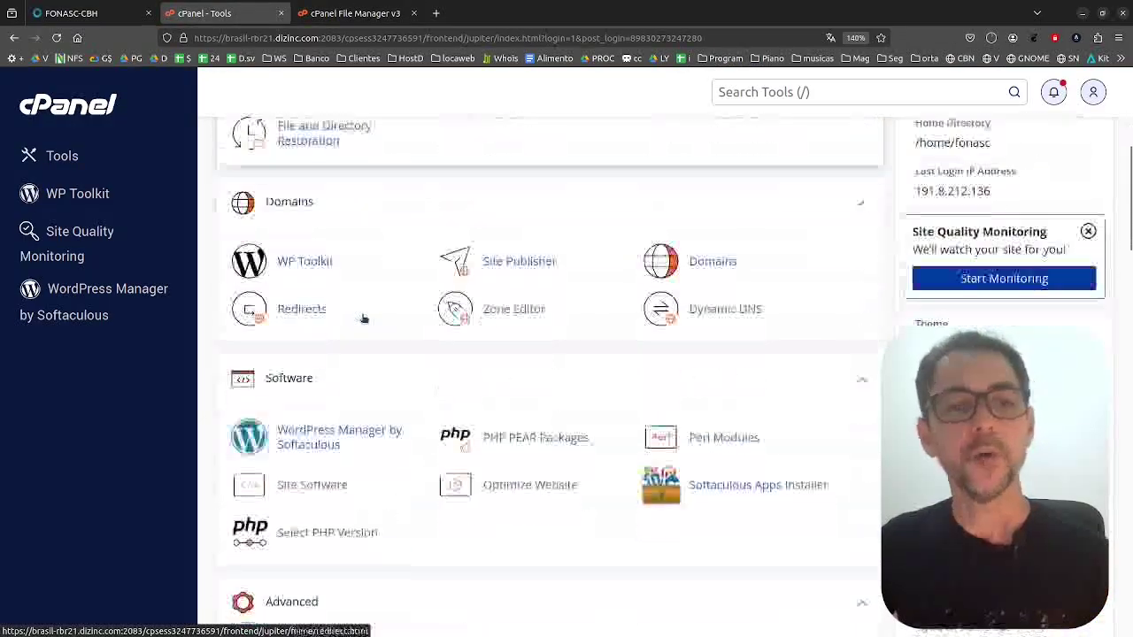
{"action": "scroll", "coordinate": [378, 372], "scroll_direction": "down", "scroll_amount": 7}
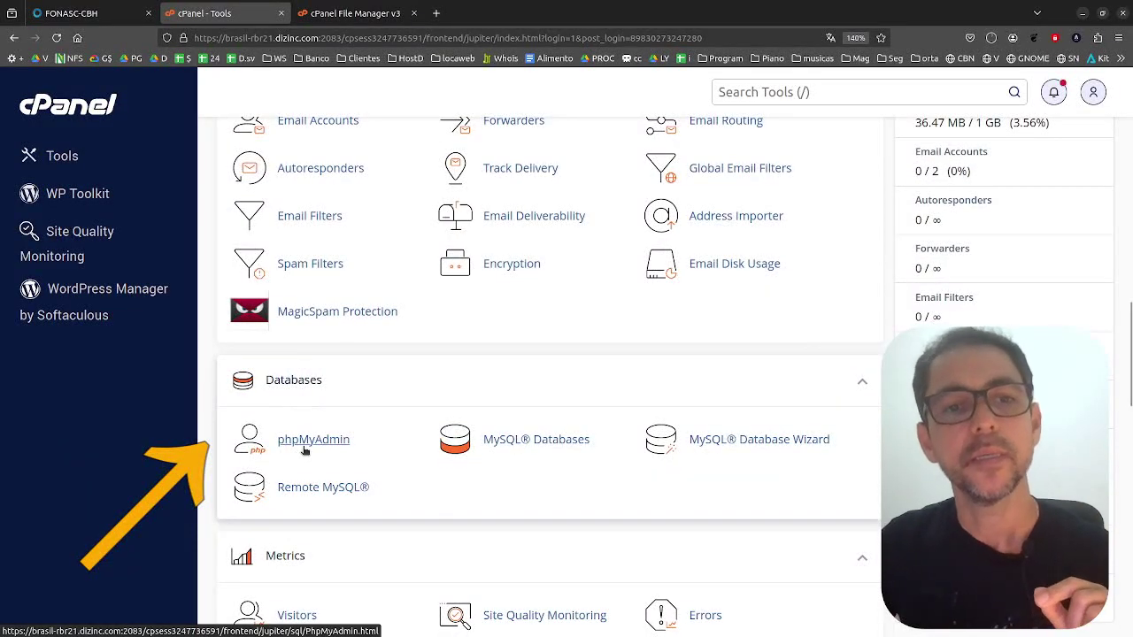
{"action": "left_click", "coordinate": [304, 450]}
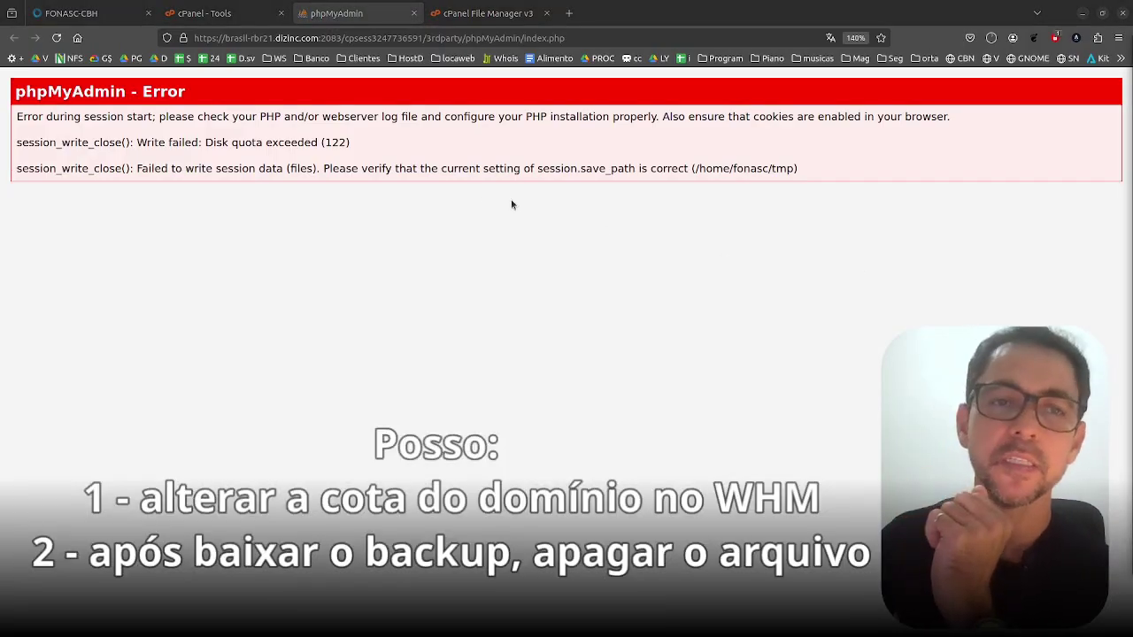
{"action": "left_click_drag", "start_coordinate": [205, 142], "coordinate": [282, 147]}
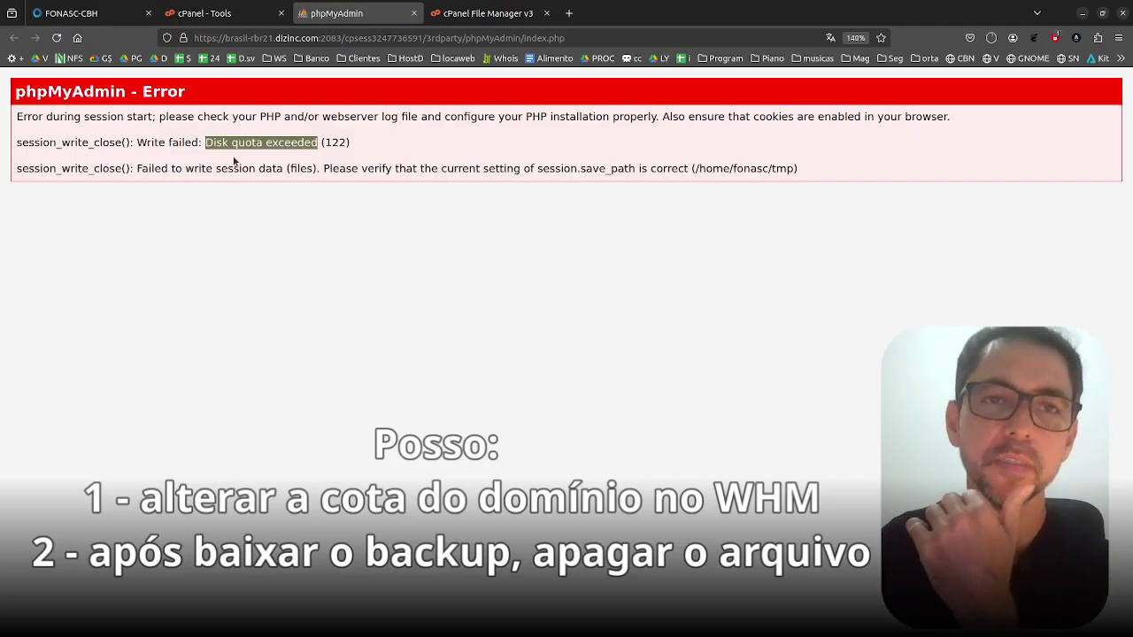
Check the public_html.tar download in the browser and review the account's disk usage statistics in cPanel.
{"action": "left_click", "coordinate": [488, 13]}
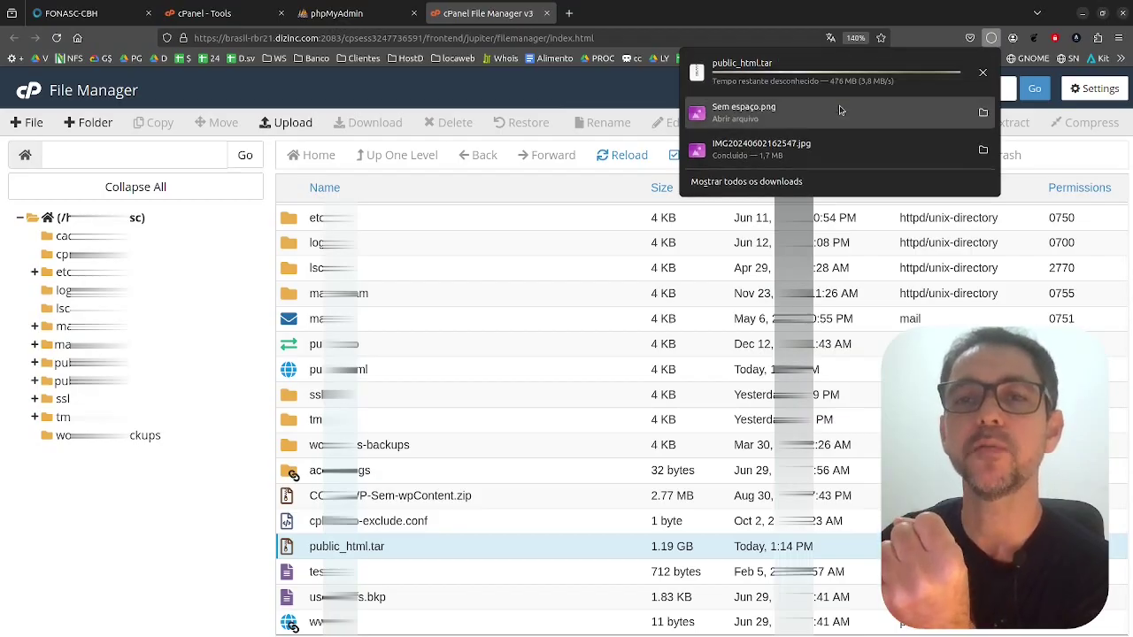
{"action": "left_click", "coordinate": [35, 380]}
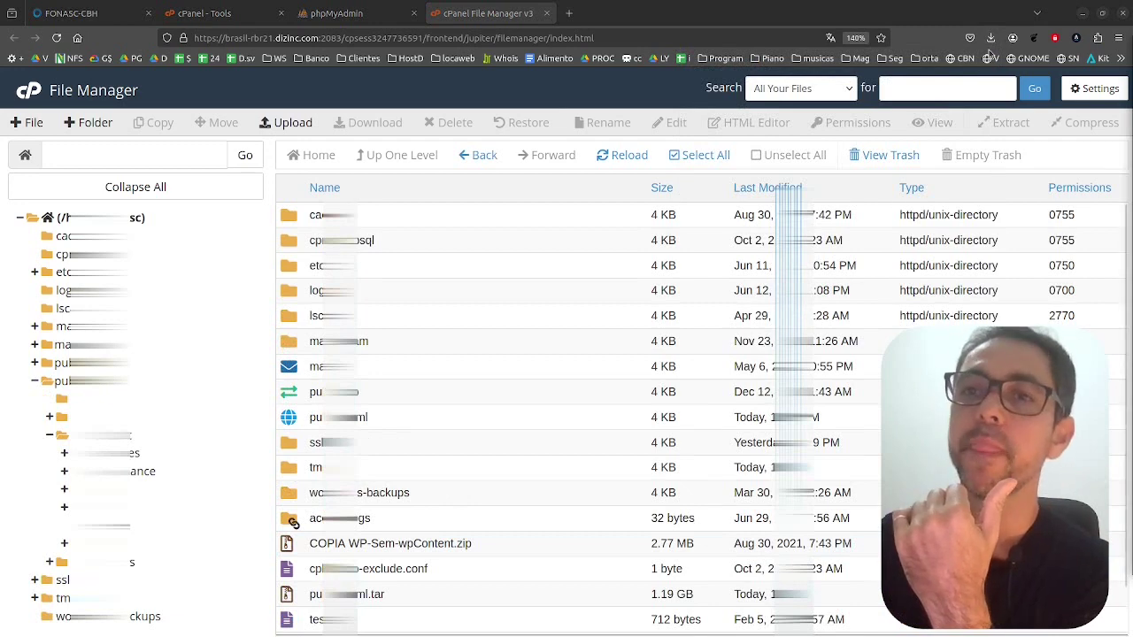
{"action": "left_click", "coordinate": [991, 38]}
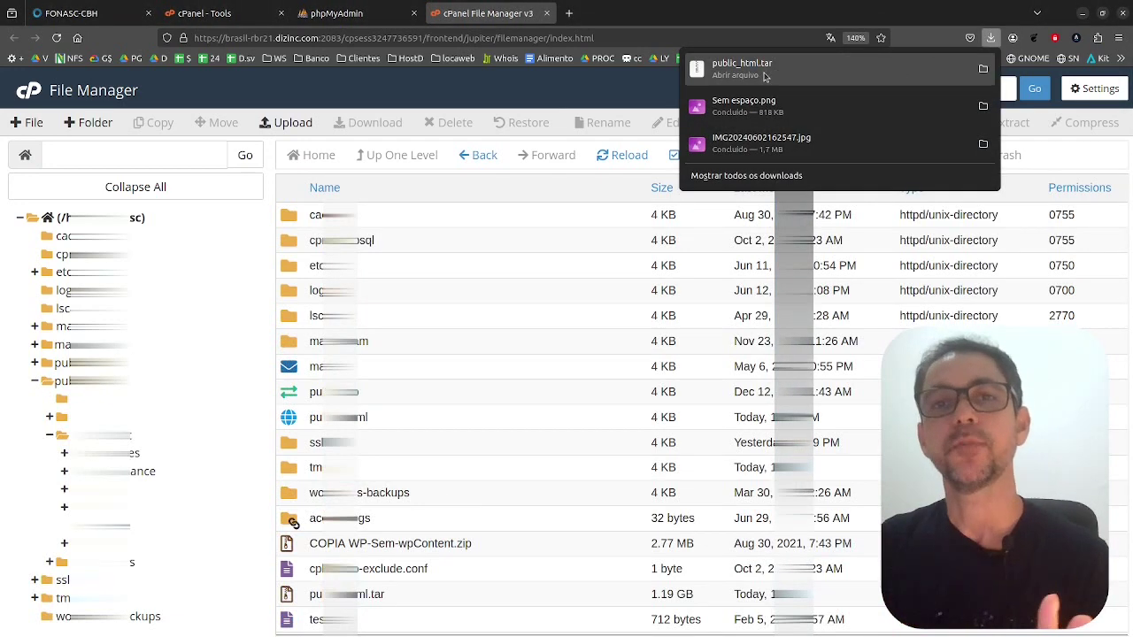
{"action": "left_click", "coordinate": [189, 21]}
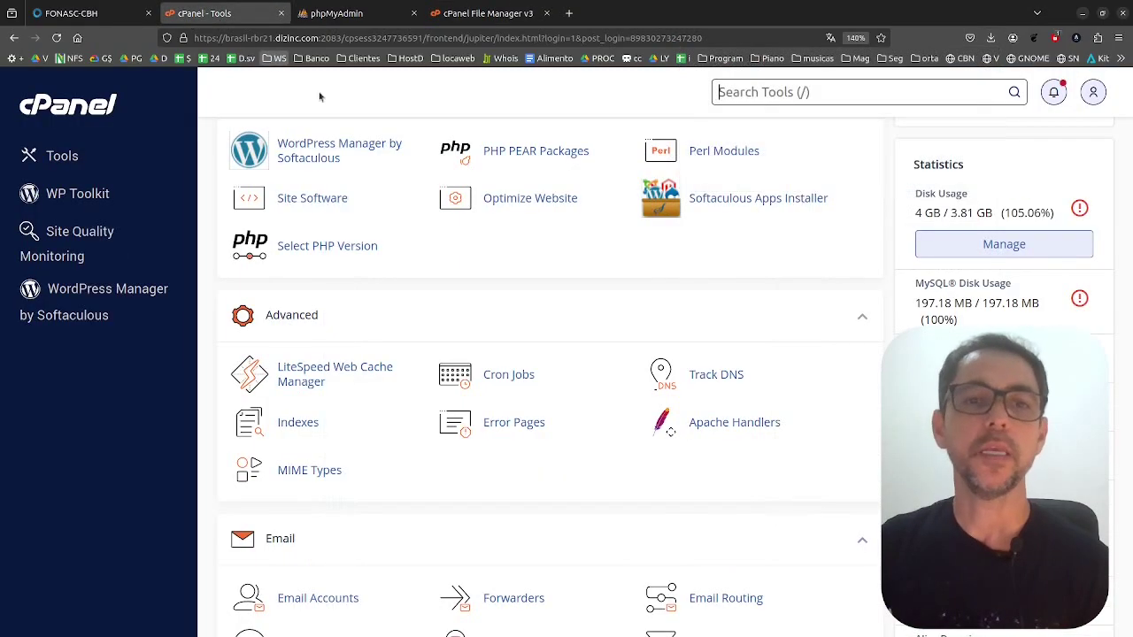
{"action": "scroll", "coordinate": [549, 379], "scroll_direction": "up", "scroll_amount": 3}
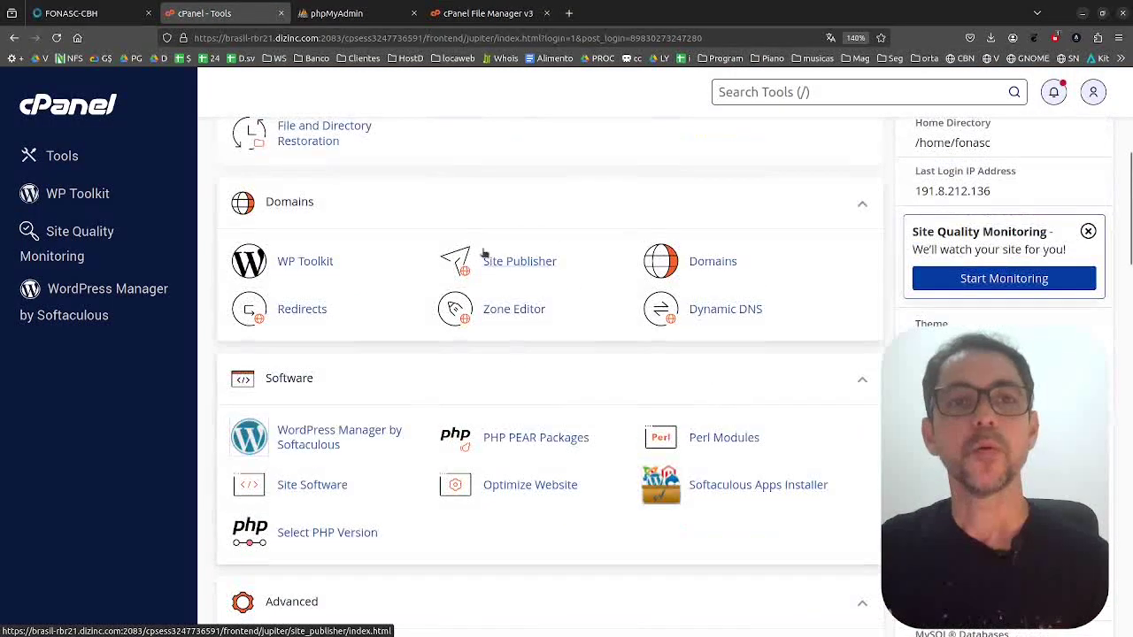
Permanently delete public_html.tar from the home directory in File Manager, skipping the trash, and close the phpMyAdmin page.
{"action": "left_click", "coordinate": [488, 14]}
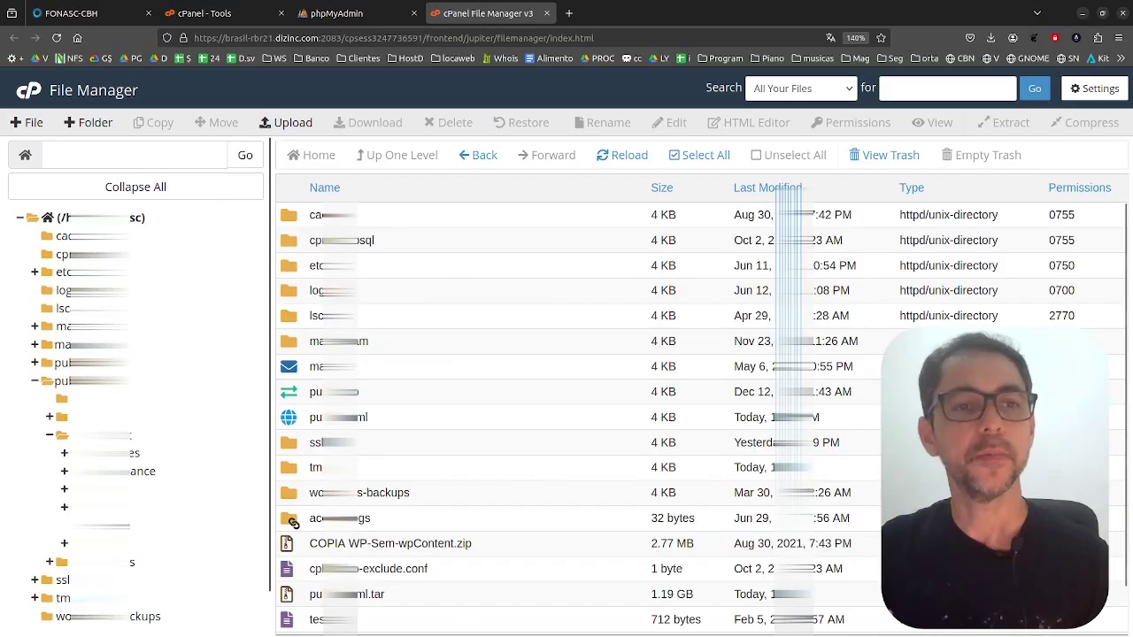
{"action": "double_click", "coordinate": [440, 419]}
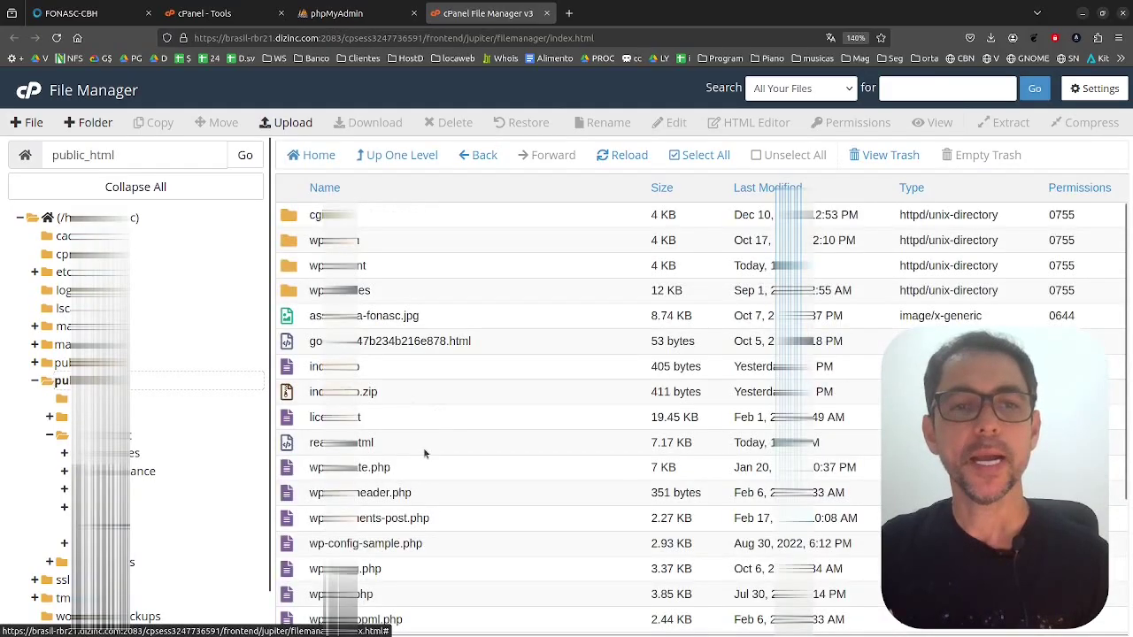
{"action": "left_click", "coordinate": [80, 218]}
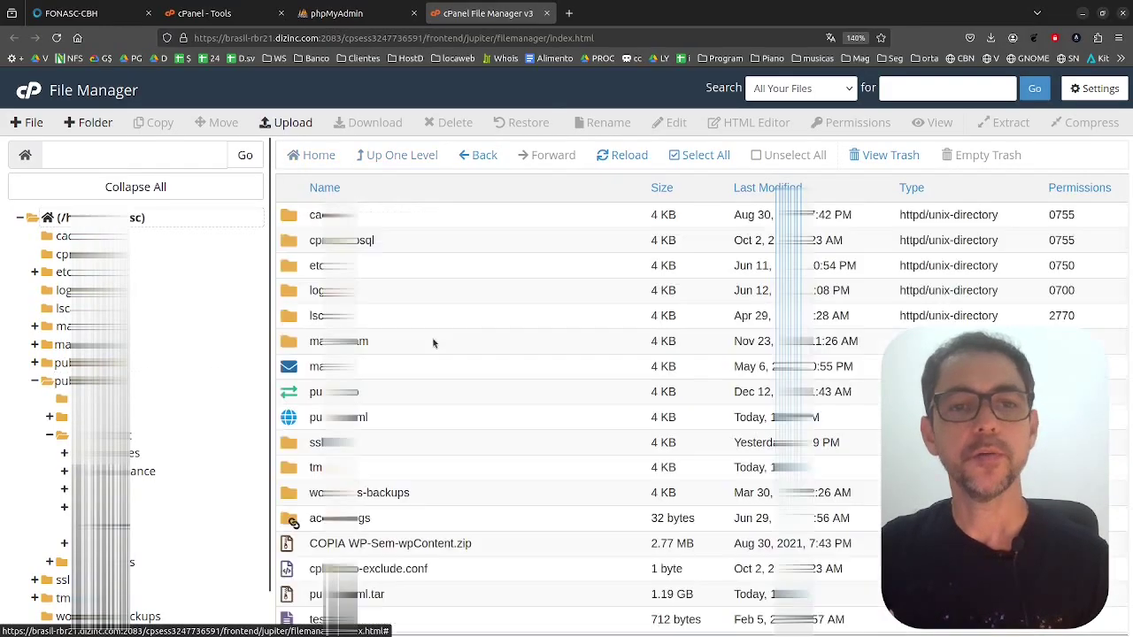
{"action": "scroll", "coordinate": [398, 581], "scroll_direction": "down", "scroll_amount": 1}
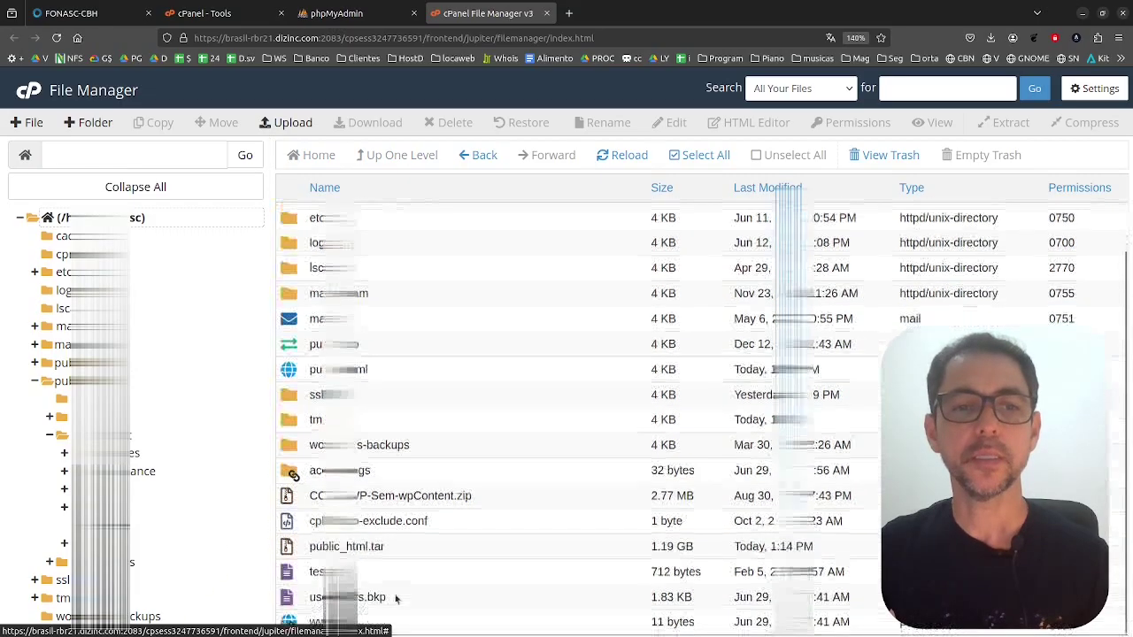
{"action": "left_click", "coordinate": [531, 550]}
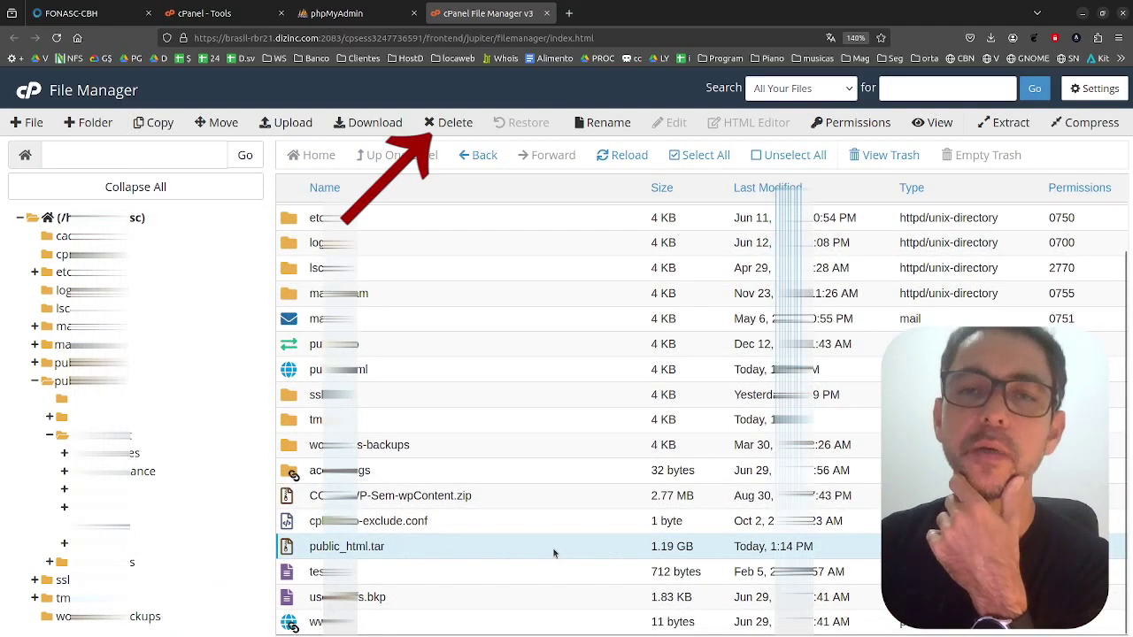
{"action": "left_click", "coordinate": [453, 123]}
{"action": "left_click", "coordinate": [431, 363]}
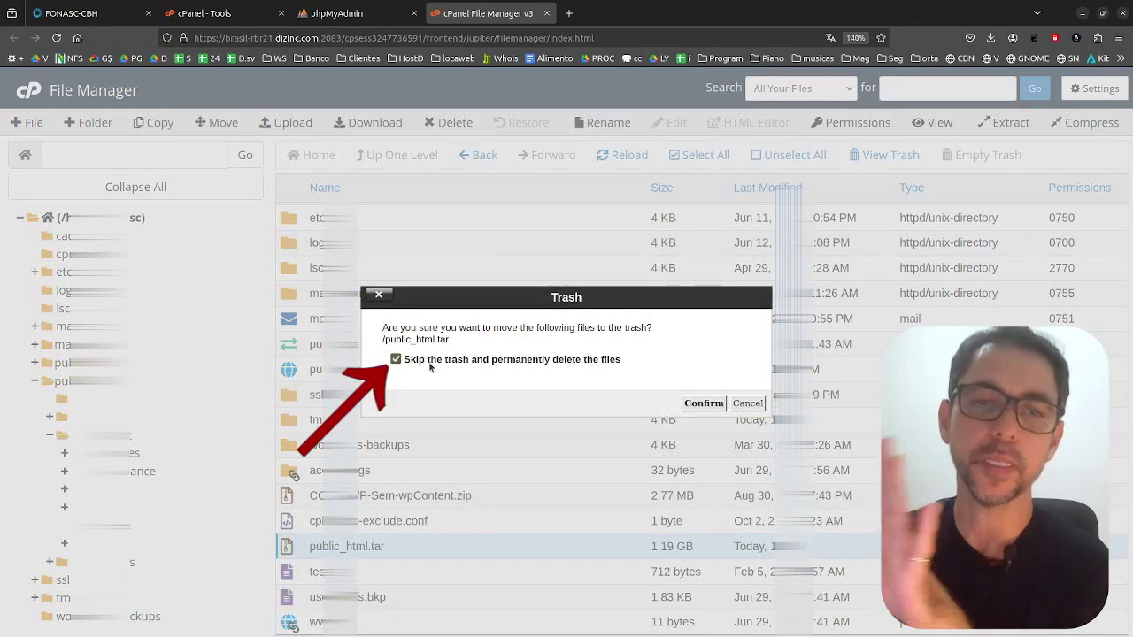
{"action": "left_click", "coordinate": [699, 403]}
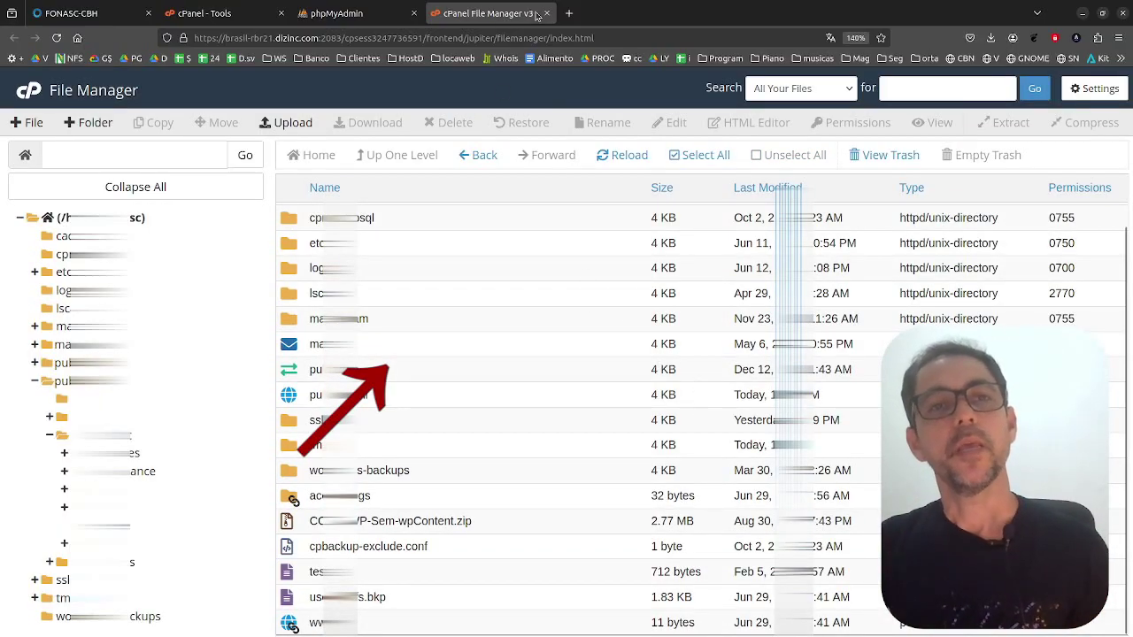
{"action": "left_click", "coordinate": [367, 13]}
{"action": "left_click", "coordinate": [414, 14]}
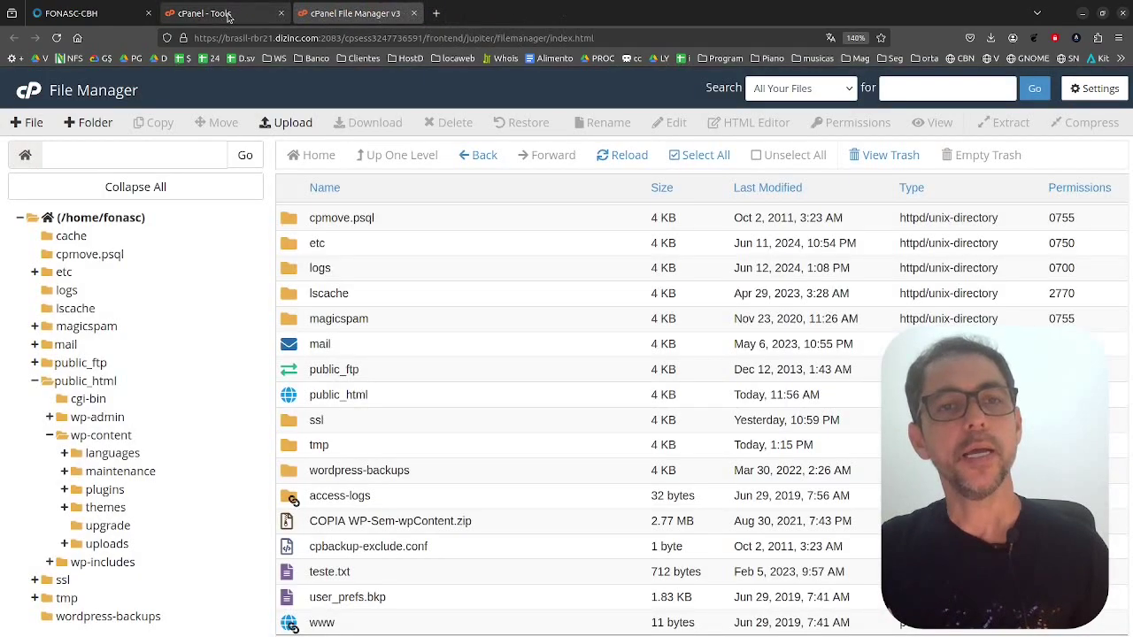
Return to the cPanel tools and open phpMyAdmin from the Databases section.
{"action": "left_click", "coordinate": [205, 13]}
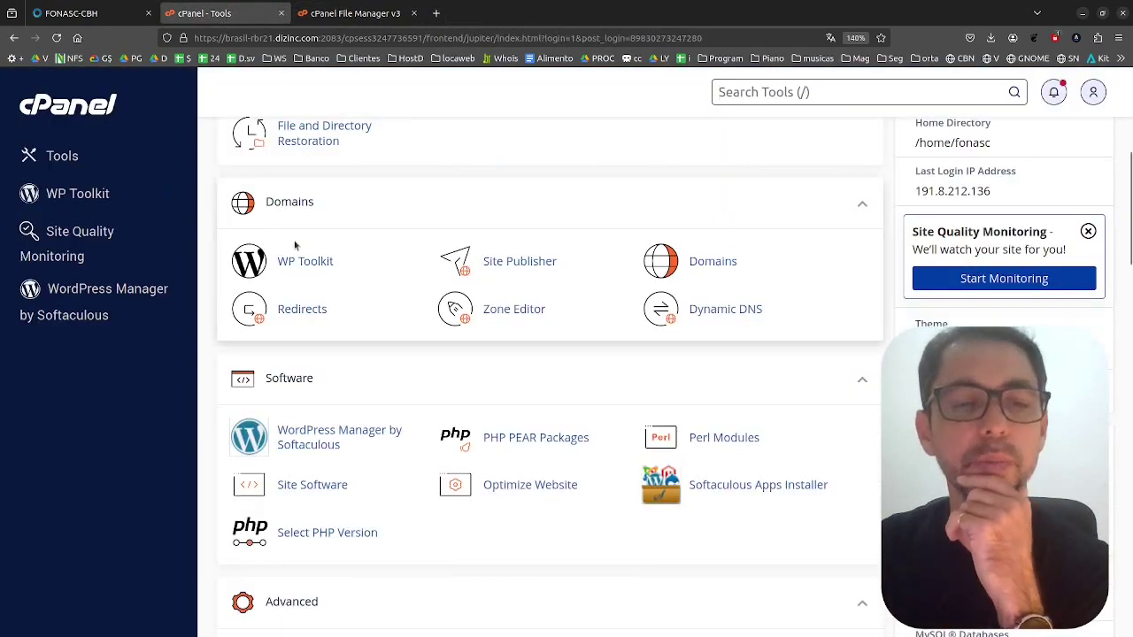
{"action": "scroll", "coordinate": [345, 318], "scroll_direction": "down", "scroll_amount": 2}
{"action": "scroll", "coordinate": [347, 329], "scroll_direction": "down", "scroll_amount": 2}
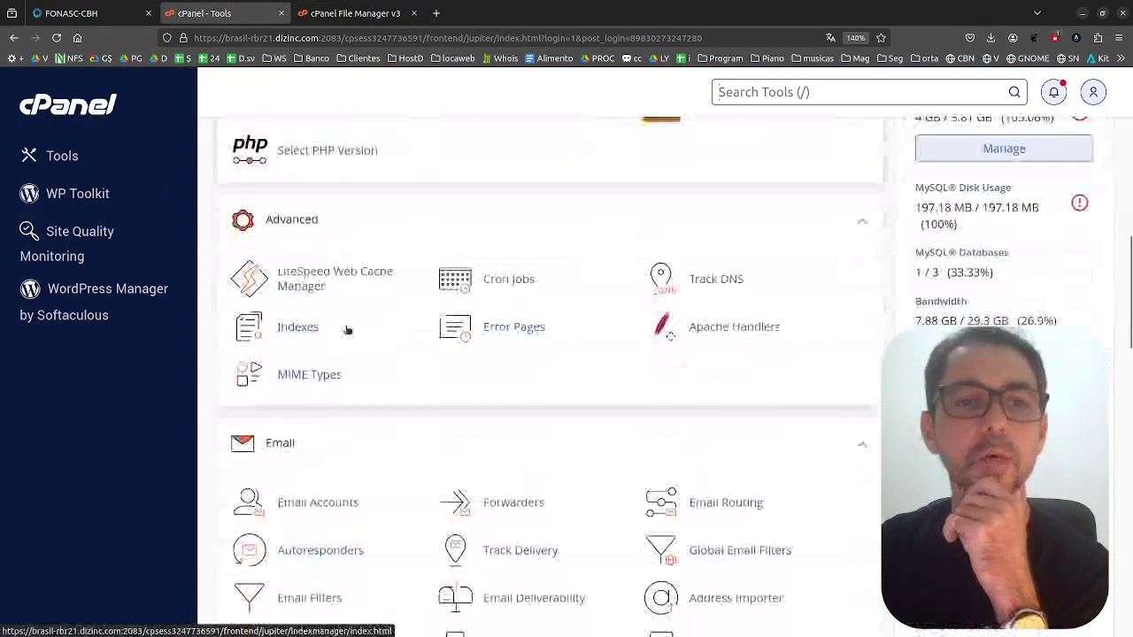
{"action": "scroll", "coordinate": [349, 369], "scroll_direction": "down", "scroll_amount": 5}
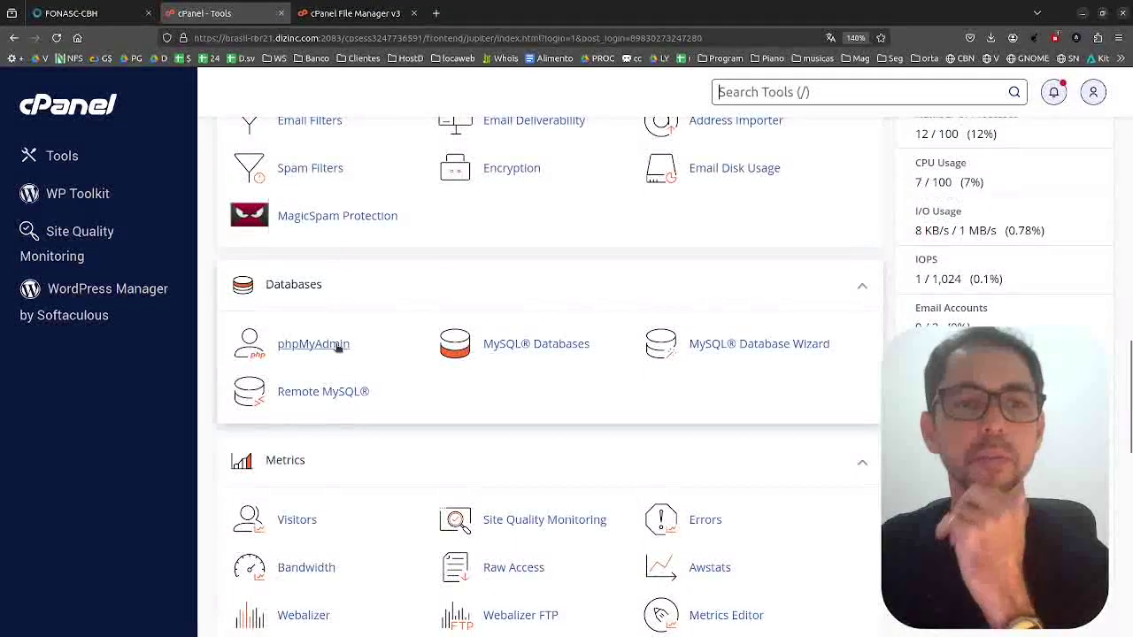
{"action": "left_click", "coordinate": [316, 347]}
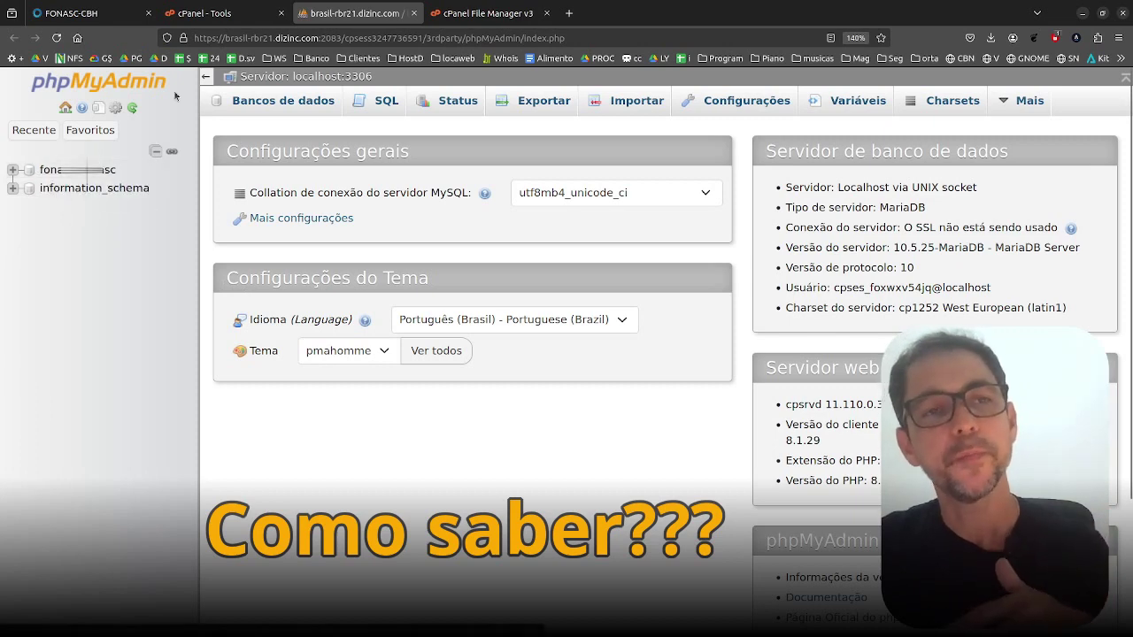
Locate wp-config.php in the public_html folder in File Manager to identify which database the site uses.
{"action": "left_click", "coordinate": [218, 16]}
{"action": "left_click", "coordinate": [487, 13]}
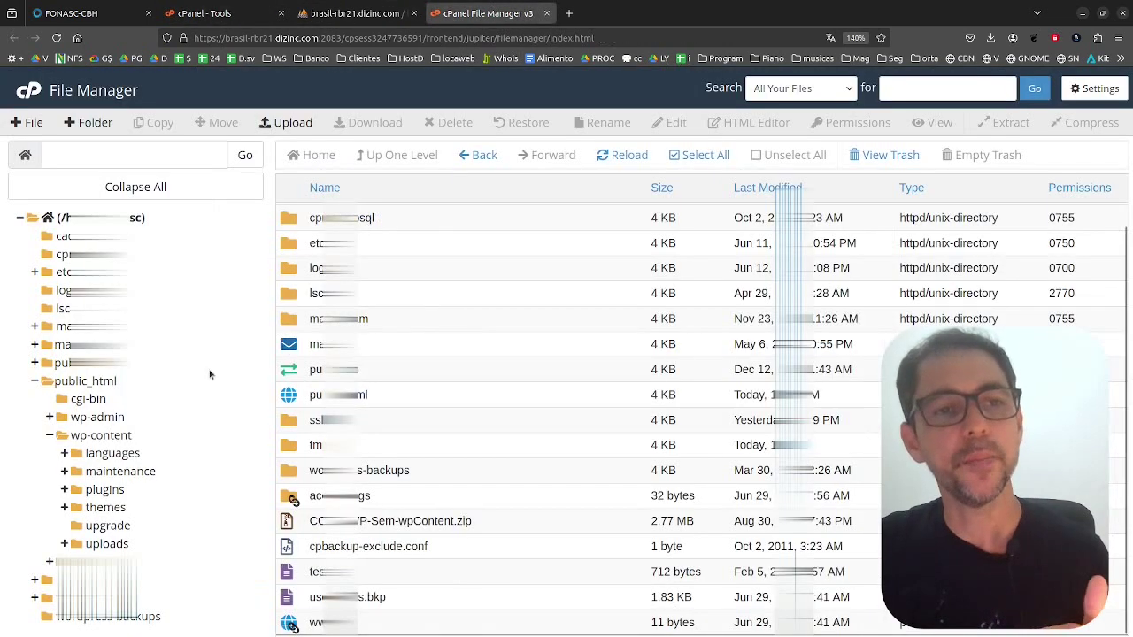
{"action": "left_click", "coordinate": [111, 437]}
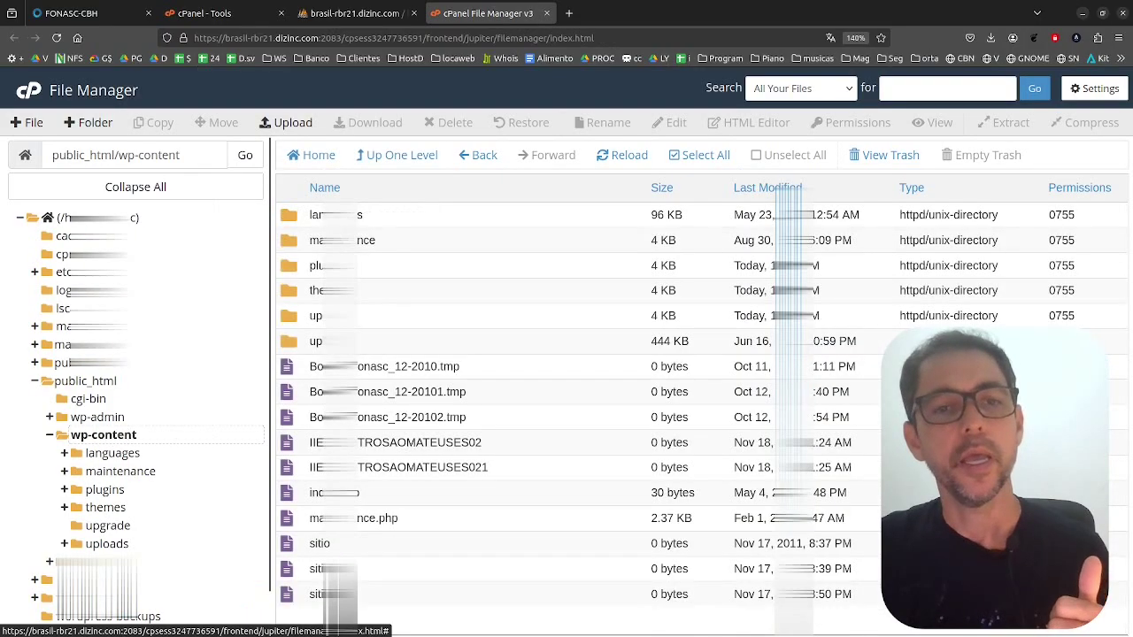
{"action": "left_click", "coordinate": [101, 384]}
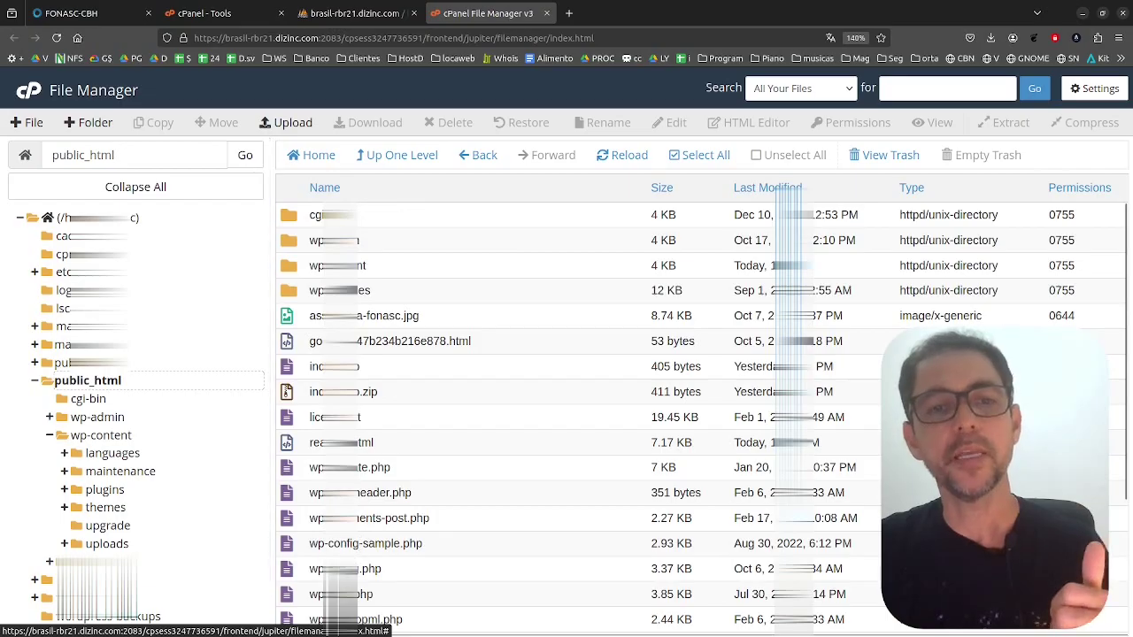
{"action": "left_click", "coordinate": [347, 569]}
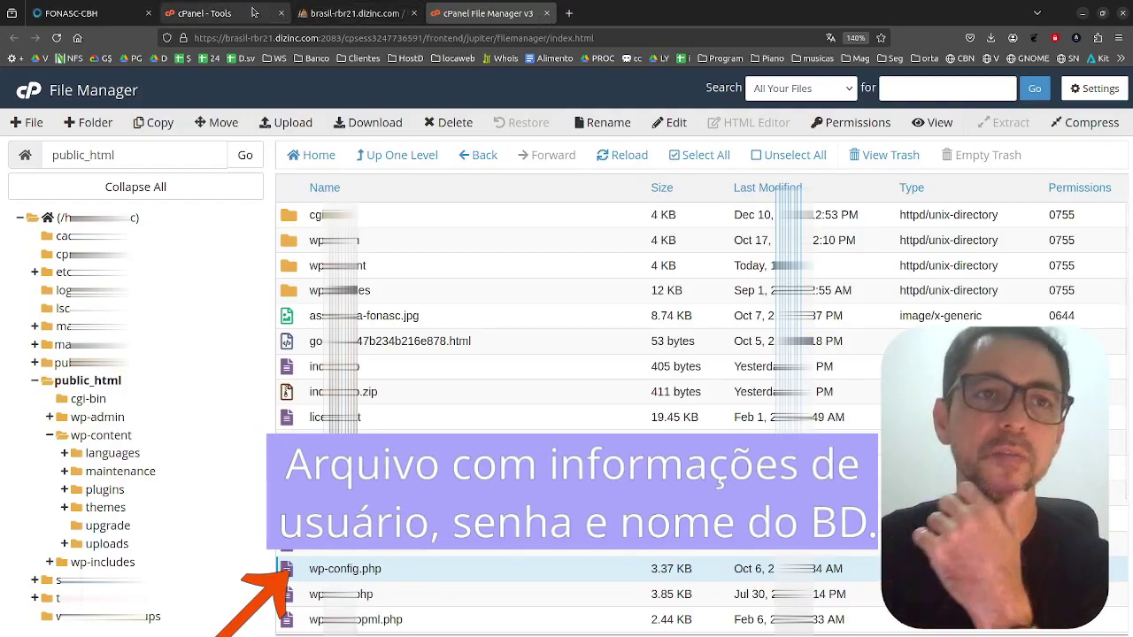
Export the fonasc_fonasc database from phpMyAdmin using the quick method in SQL format and dismiss the browser's download list.
{"action": "left_click", "coordinate": [354, 13]}
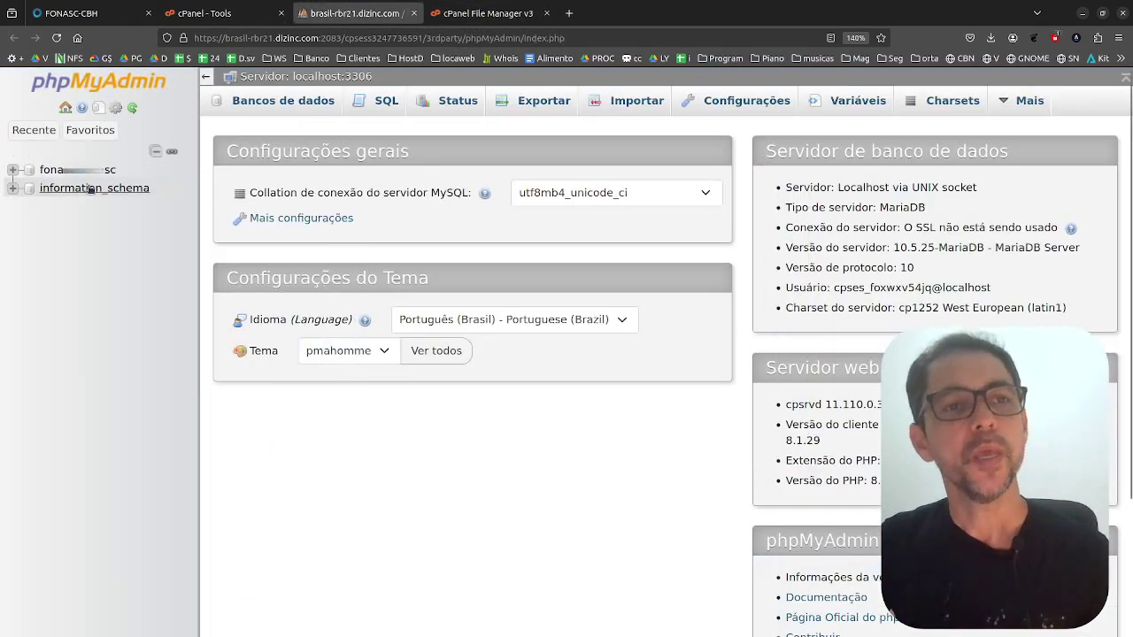
{"action": "left_click", "coordinate": [82, 171]}
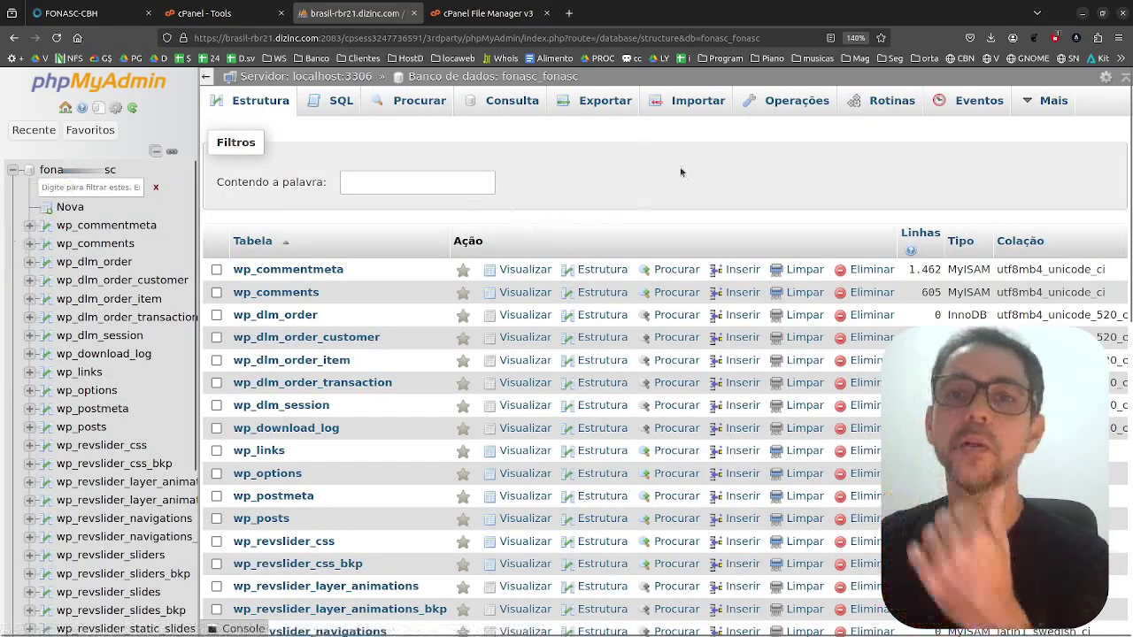
{"action": "left_click", "coordinate": [608, 104]}
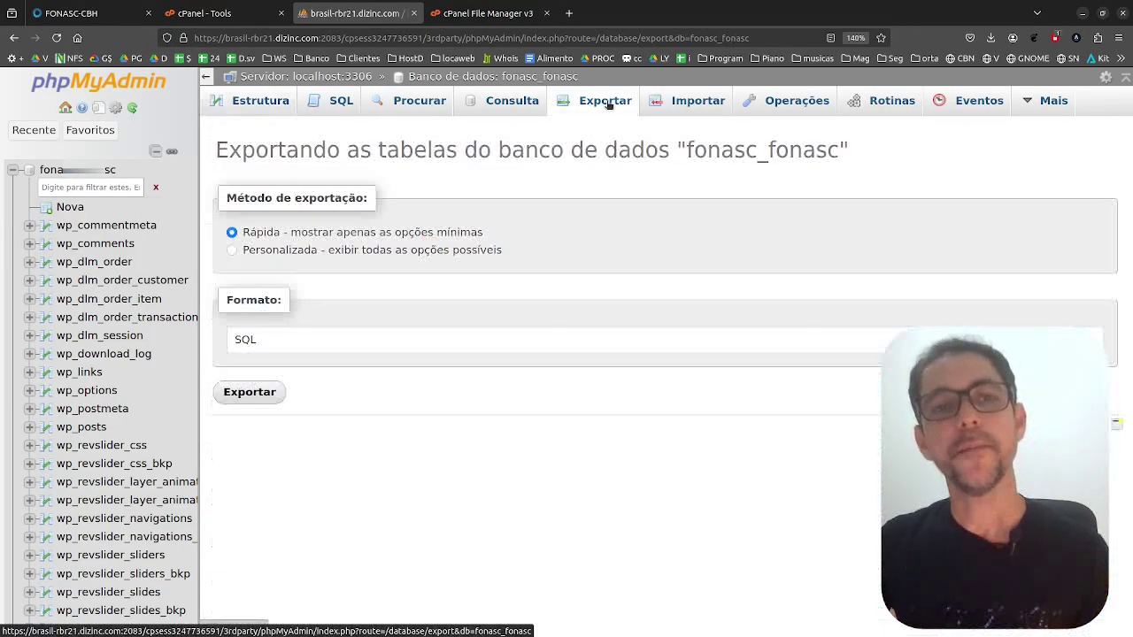
{"action": "left_click", "coordinate": [250, 392]}
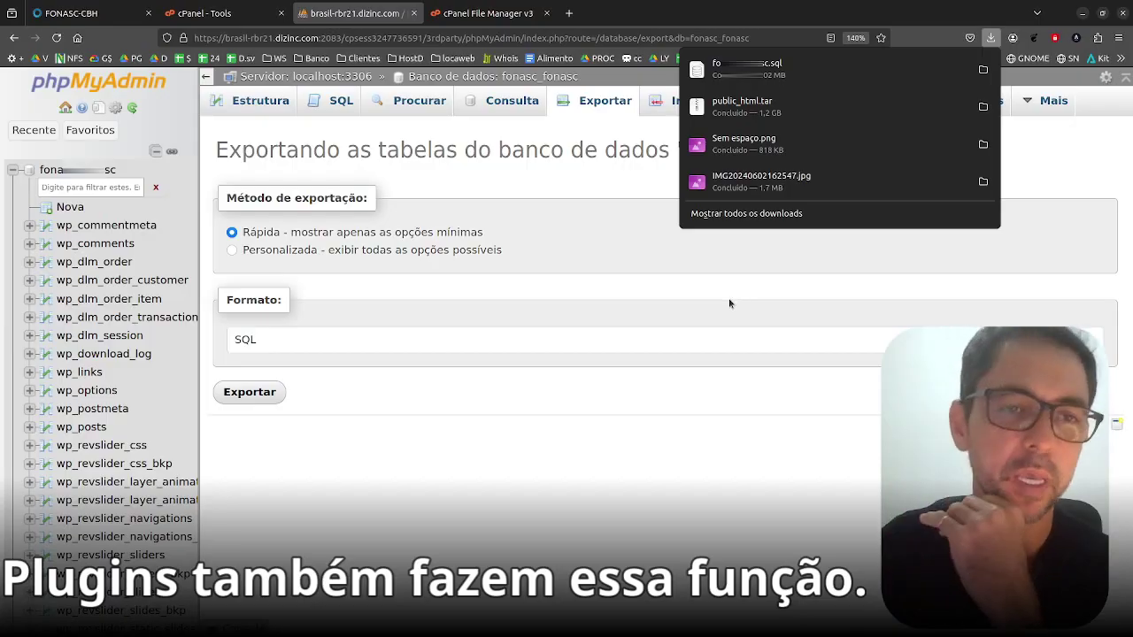
{"action": "left_click", "coordinate": [799, 306]}
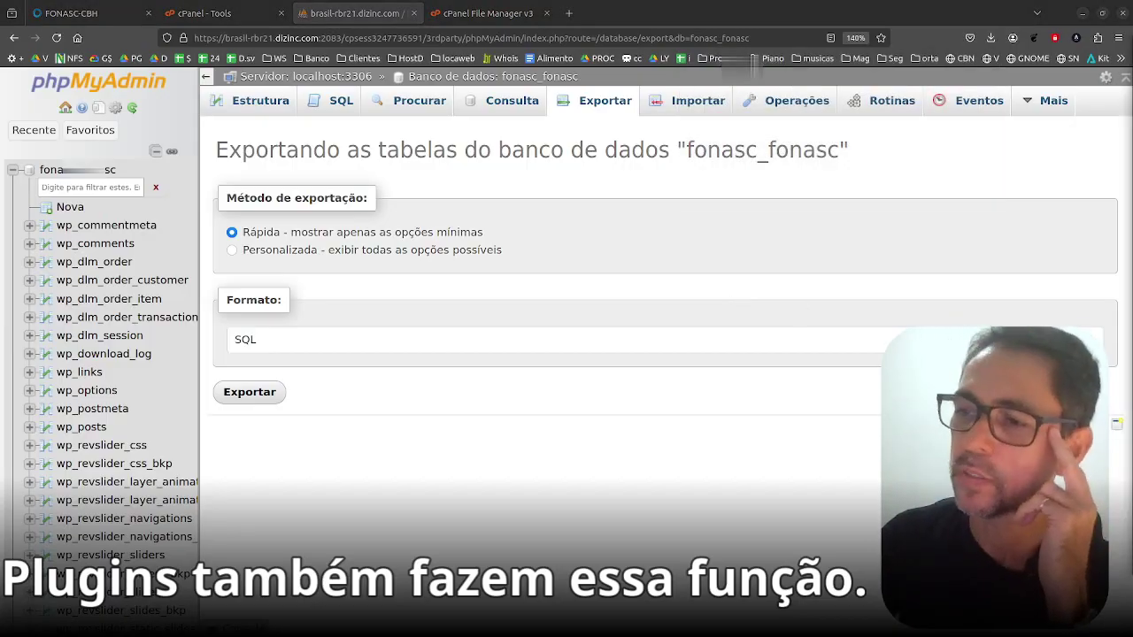